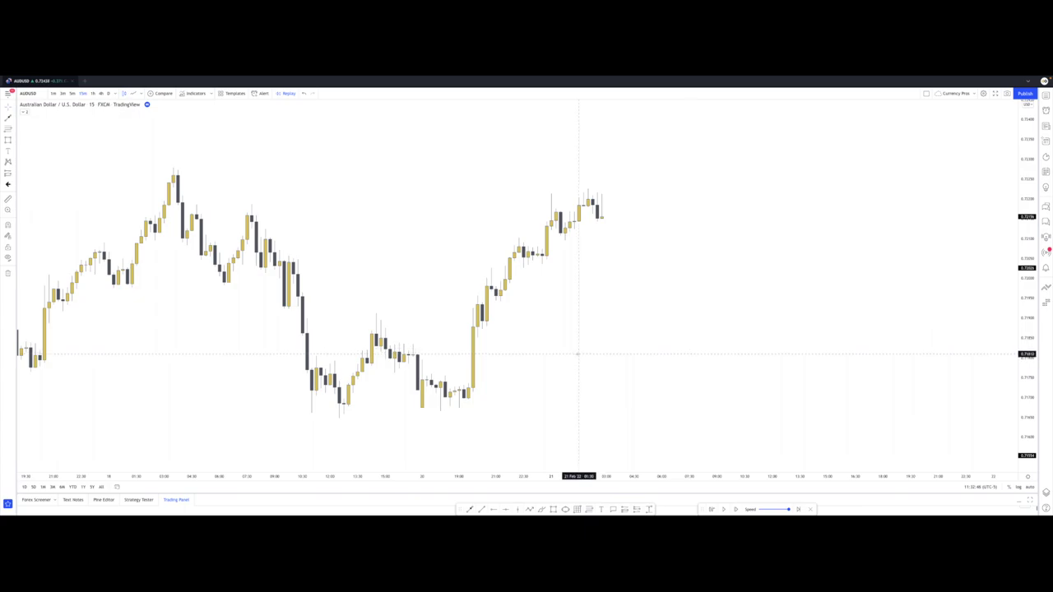
- Draw a rising arrow from beneath the recent lows to the empty area after the latest candle, and remove it
left_click(470, 509)
left_click(486, 418)
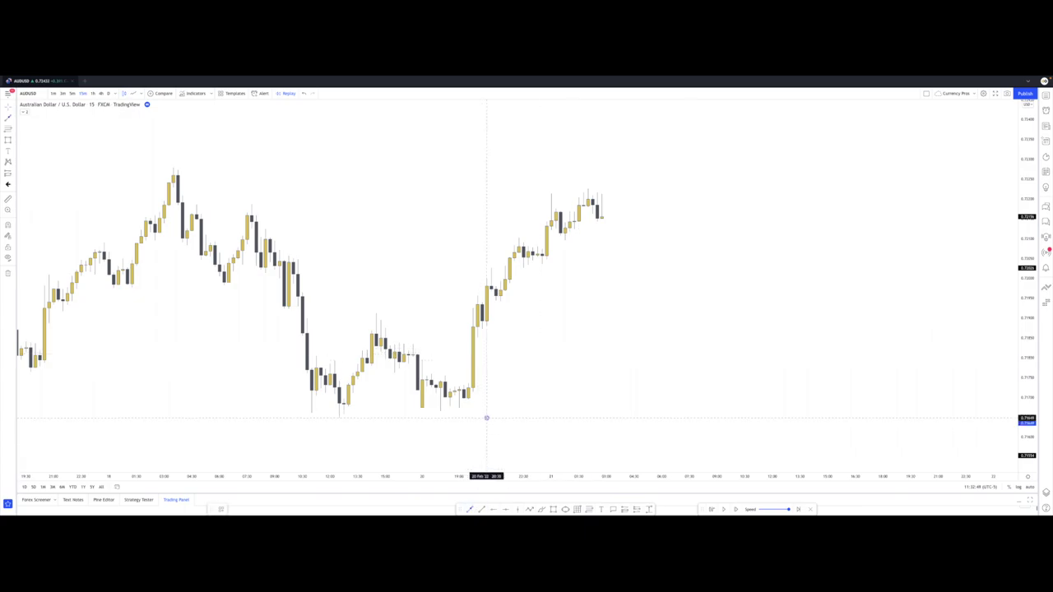
left_click(651, 238)
left_click(651, 238)
key("Delete")
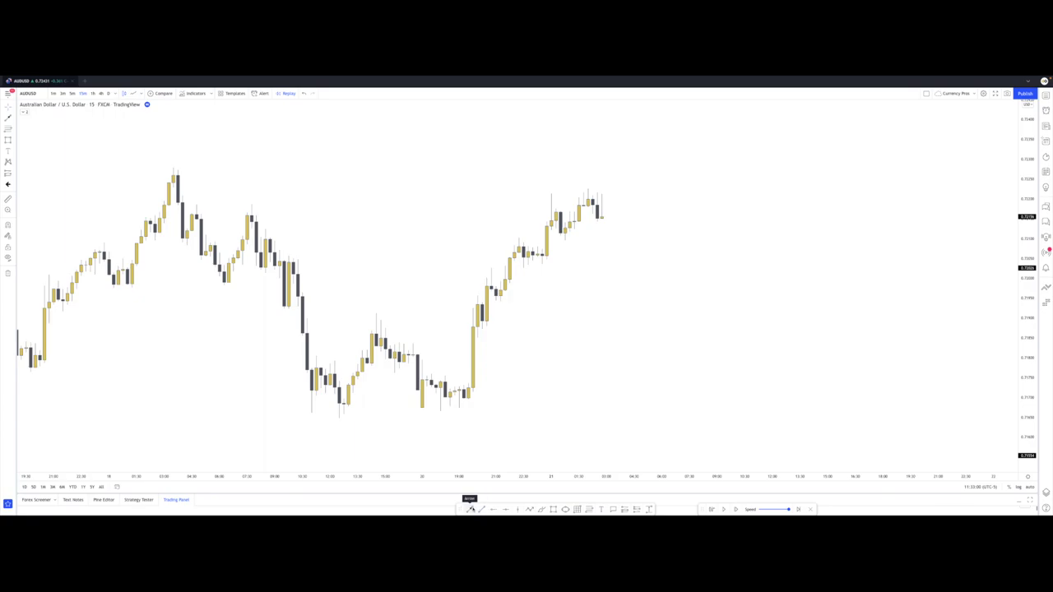
- Draw a horizontal arrow from the 18 Feb 14:15 swing high to the breakout candle and apply the BOS Top template
left_click(371, 313)
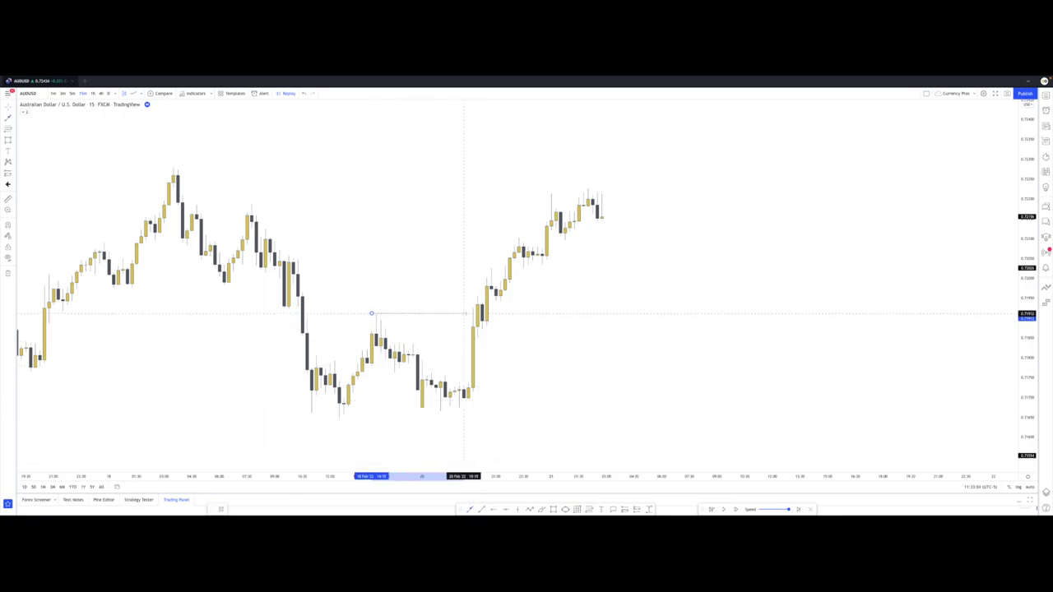
left_click(468, 314)
right_click(468, 313)
left_click(527, 360)
- Mark the next swing high in the rally with a short horizontal arrow to its break, using the BOS Top template
left_click(470, 509)
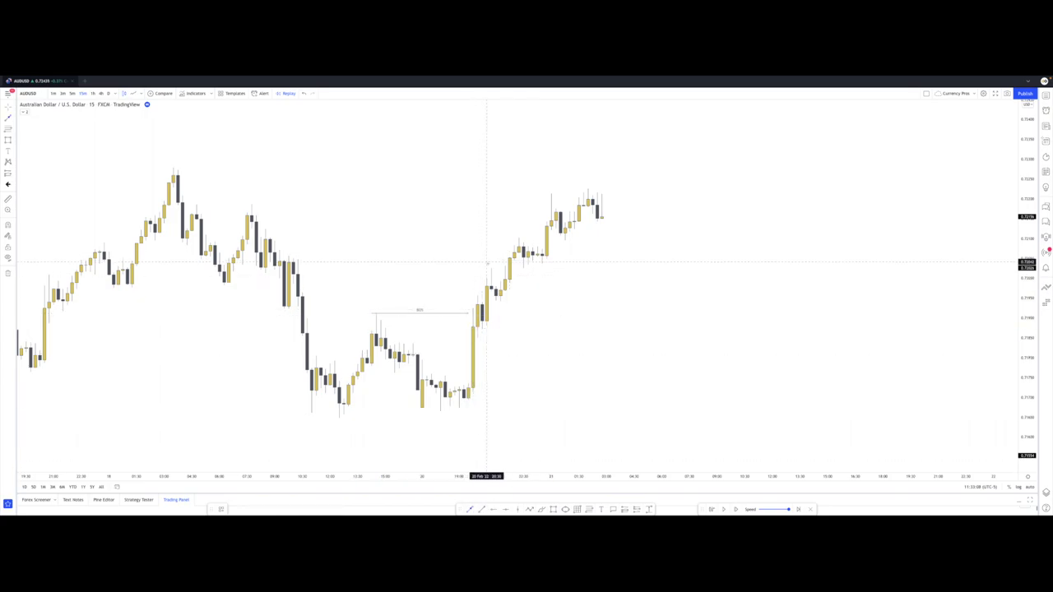
left_click(486, 268)
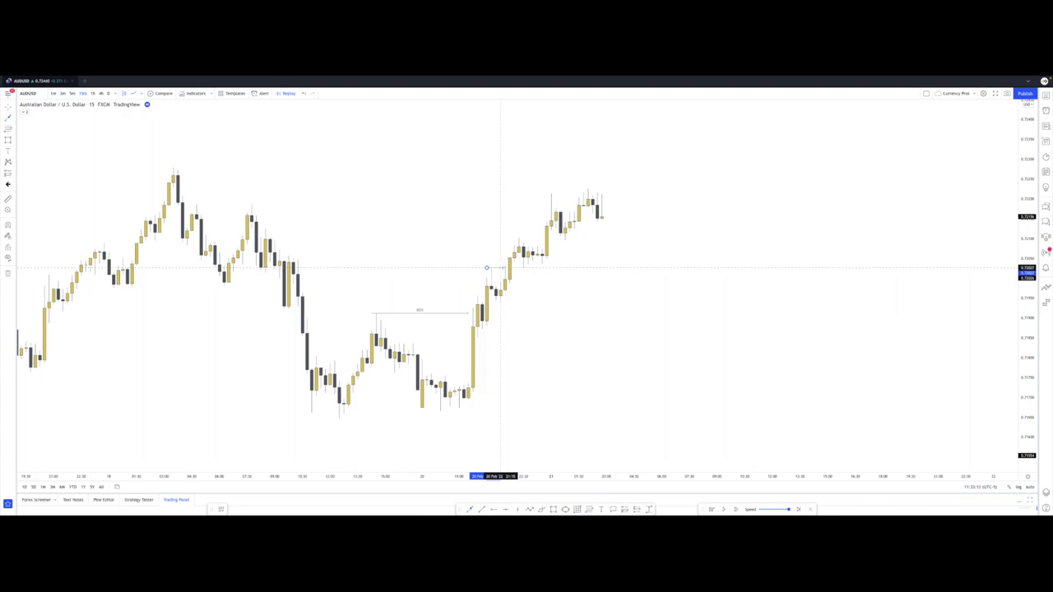
left_click(500, 268)
right_click(500, 269)
mouse_move(525, 274)
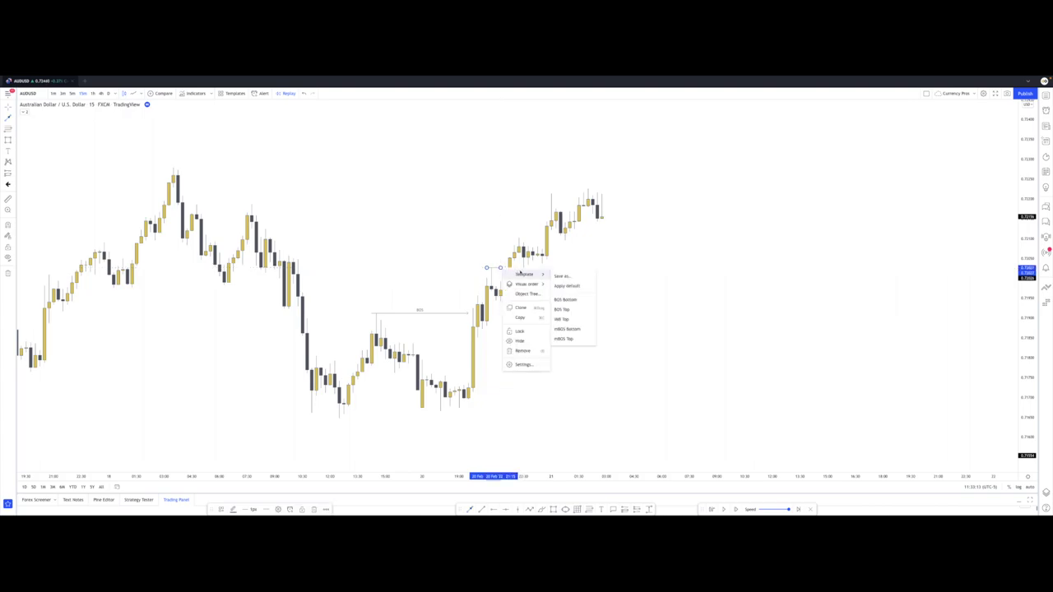
left_click(572, 309)
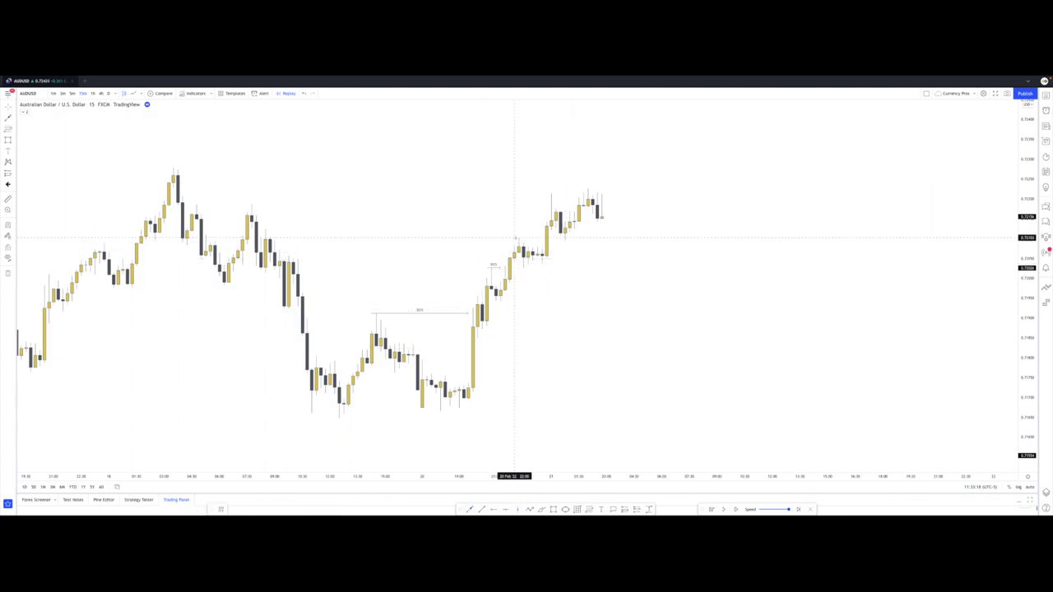
- Mark the third broken high, near 20 Feb 22:00, with a horizontal arrow to the breakout candle using the BOS Top template
left_click(514, 238)
left_click(542, 238)
right_click(543, 238)
mouse_move(566, 245)
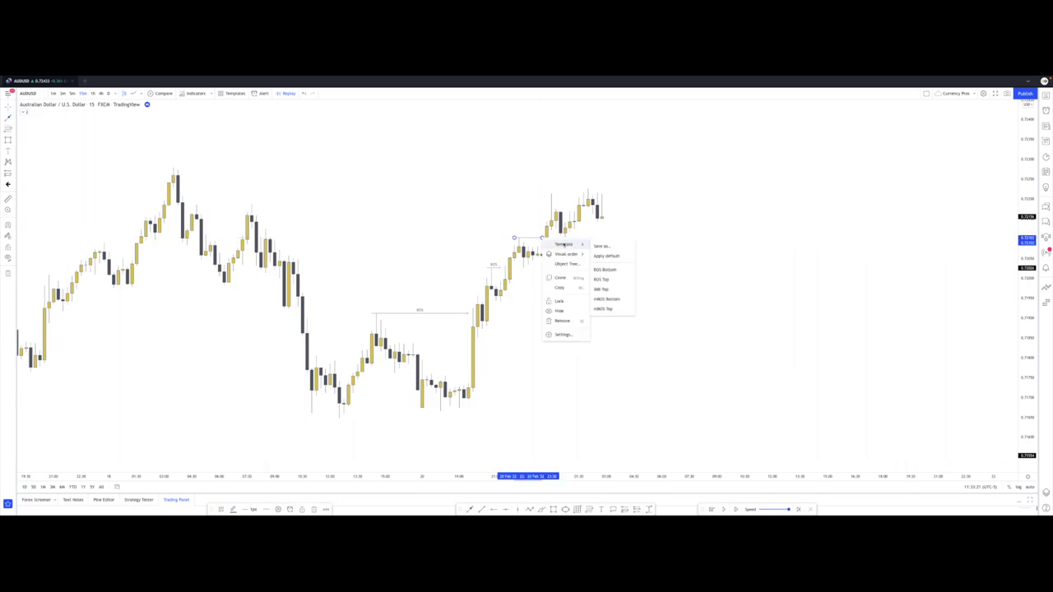
left_click(605, 279)
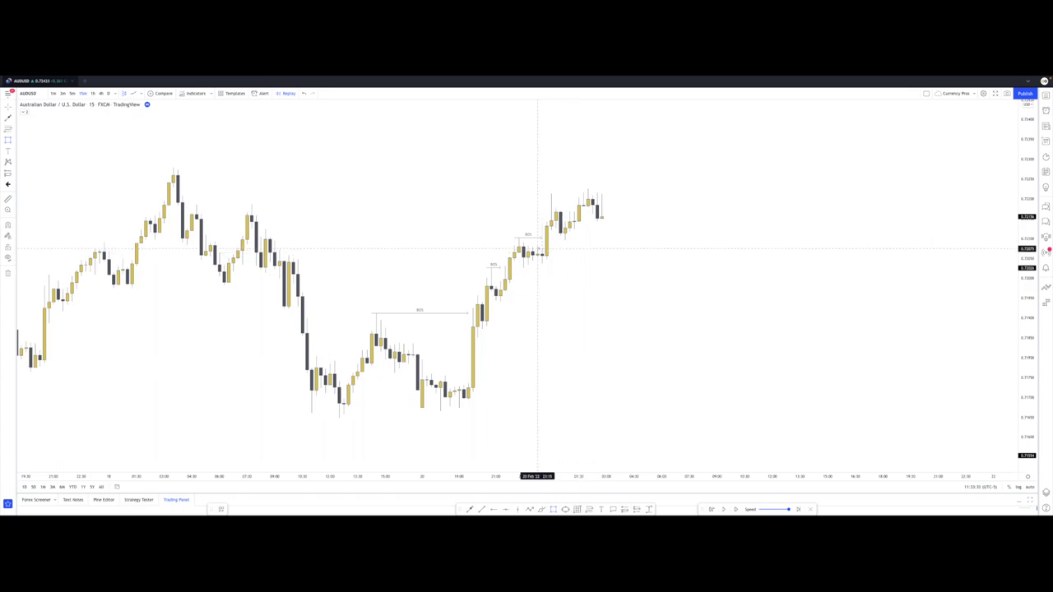
- Draw rectangle zones over the pullback candles before the two upper breaks of structure, extending both past the latest candle
mouse_move(538, 248)
left_mouse_down()
mouse_move(569, 264)
mouse_move(638, 256)
left_mouse_up()
left_click(579, 259)
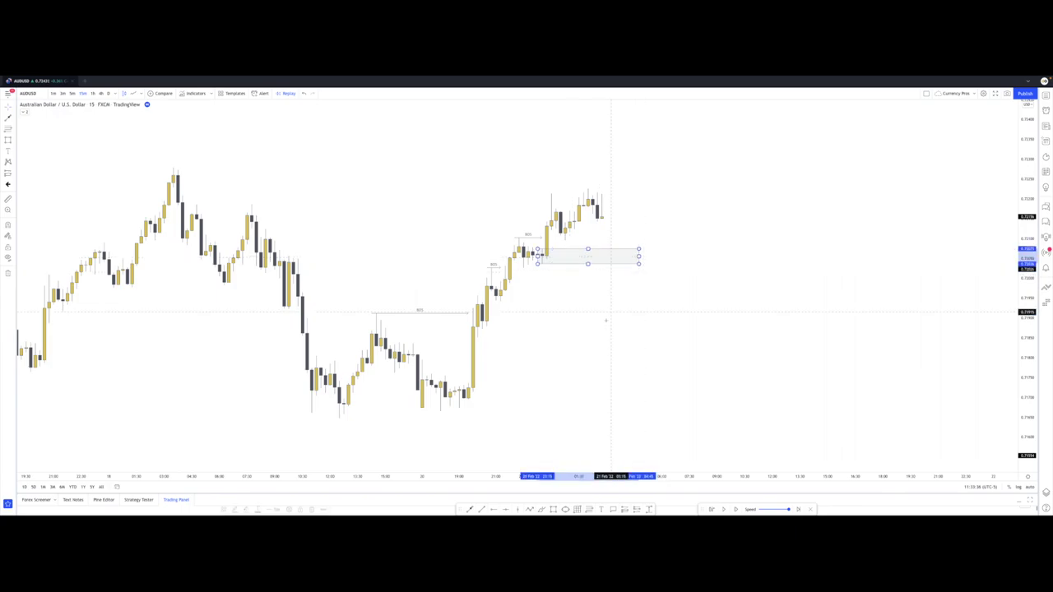
left_click(597, 329)
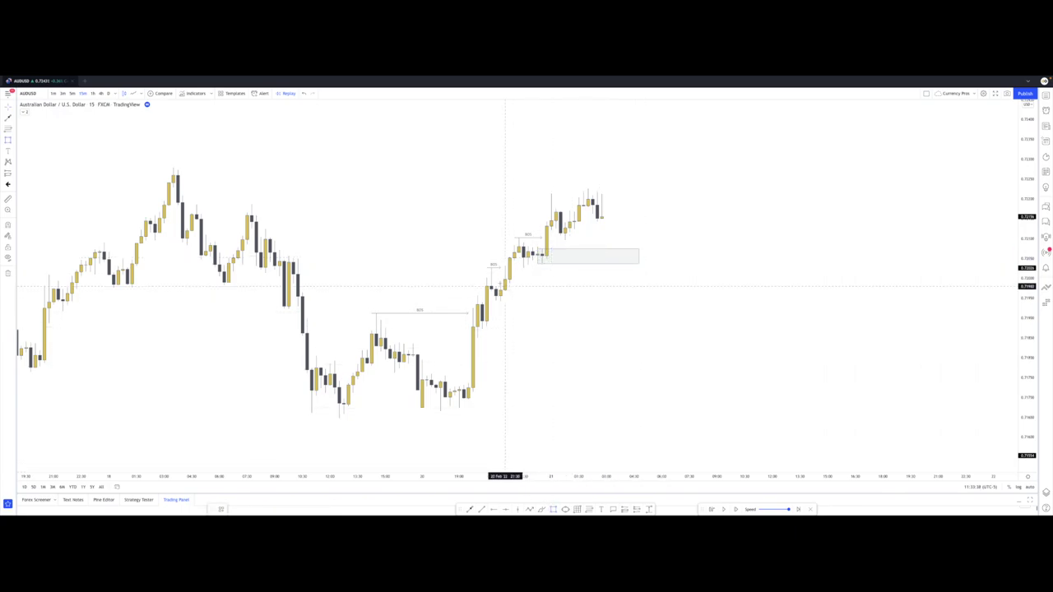
left_click_drag(495, 281, 662, 292)
left_click(510, 264)
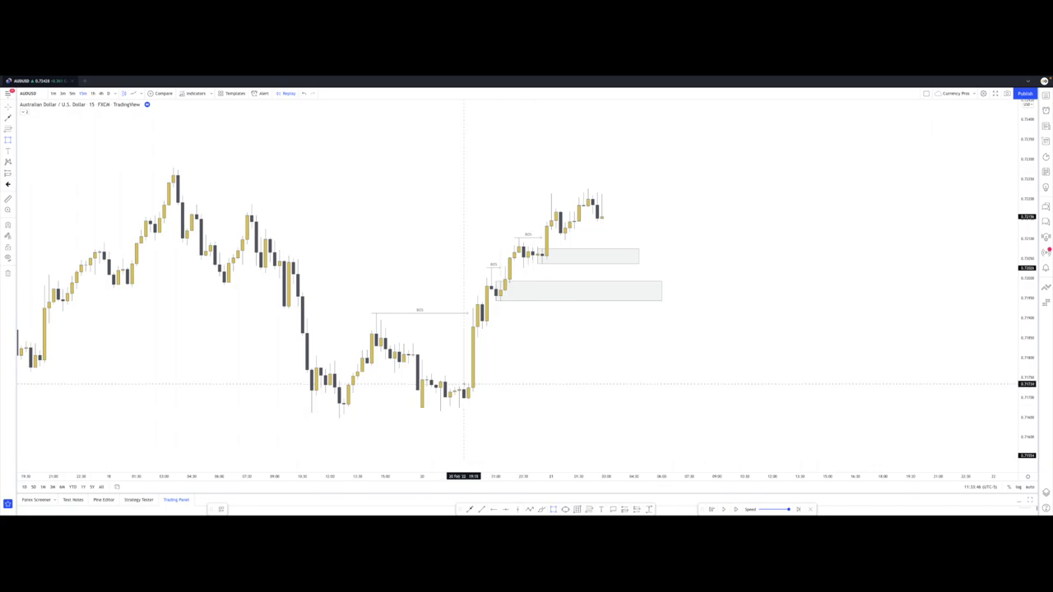
- Draw a rectangle zone over the last candles before the large bullish candle at the lows, extending it past the latest candle
mouse_move(463, 383)
left_mouse_down()
mouse_move(500, 399)
mouse_move(699, 393)
mouse_move(689, 393)
left_mouse_up()
scroll(685, 354, "up", 2)
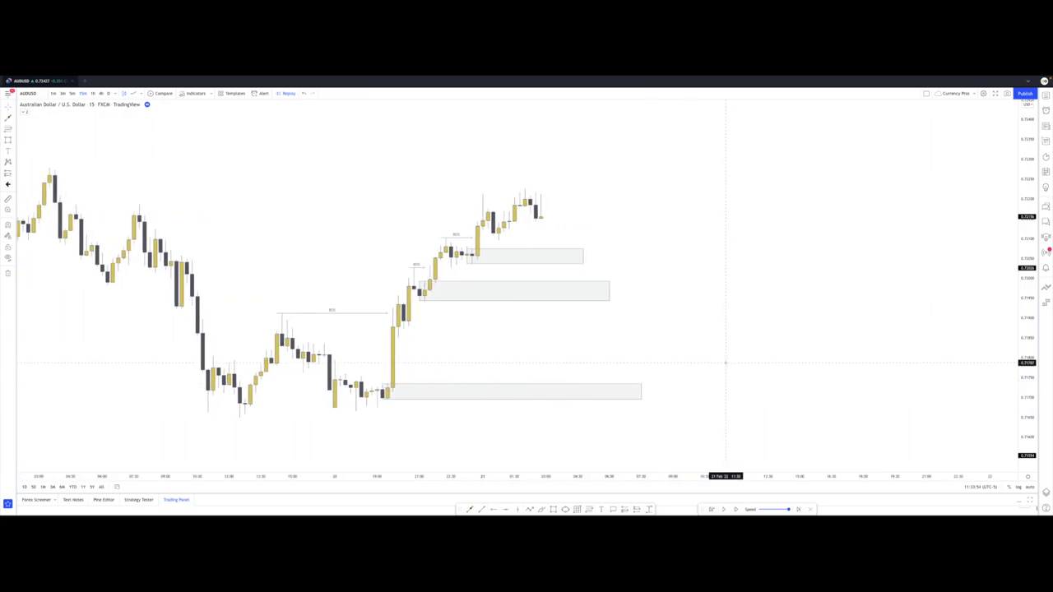
left_click_drag(656, 343, 739, 359)
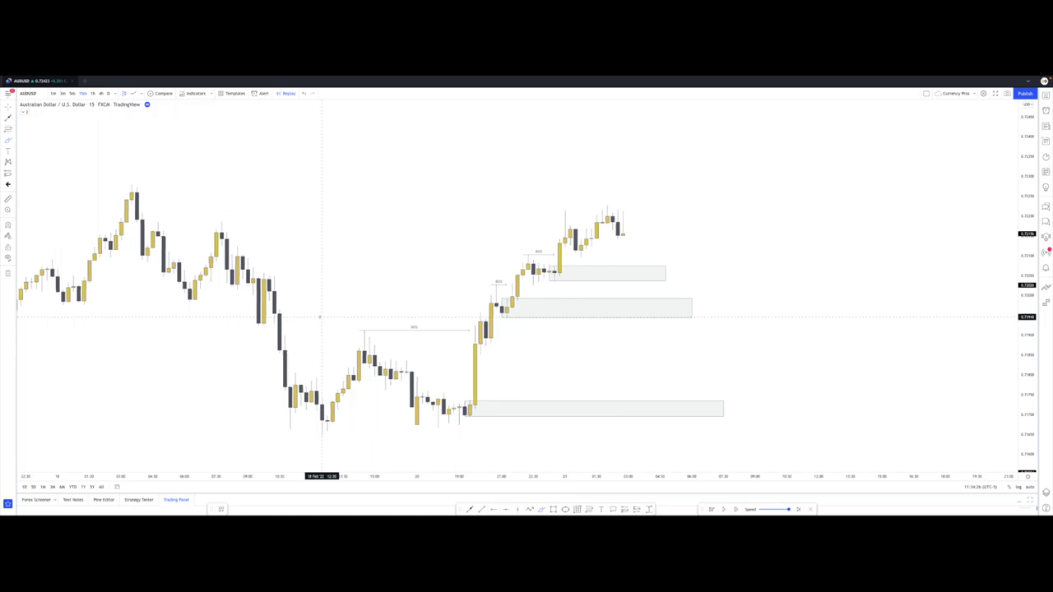
- Circle the steep 18 Feb sell-off with brush strokes, add a downward stroke through it, and delete the marks
scroll(320, 317, "left", 3)
mouse_move(369, 325)
left_mouse_down()
mouse_move(320, 329)
mouse_move(370, 329)
left_mouse_up()
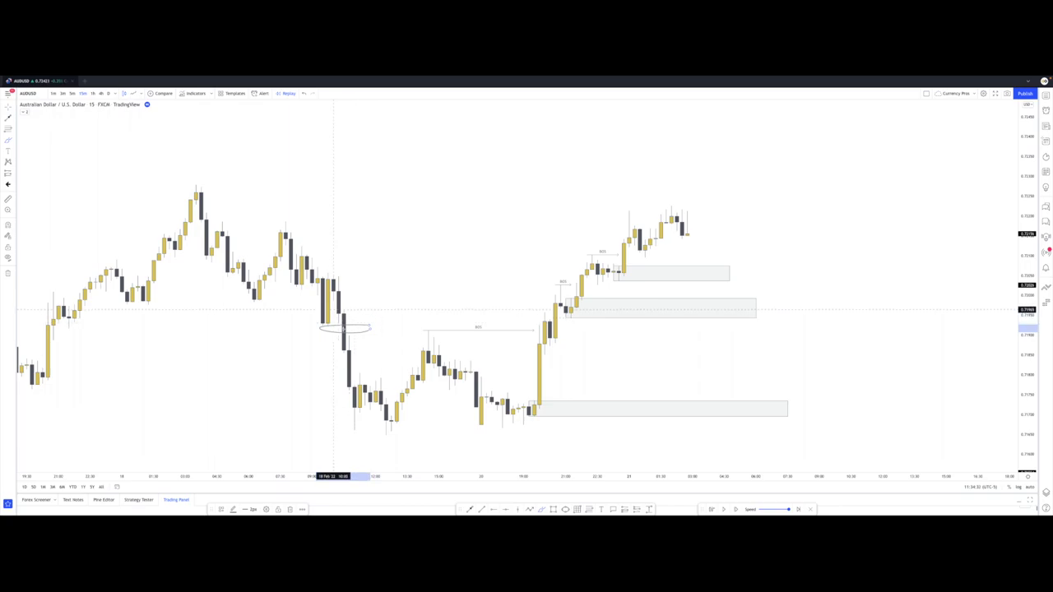
left_click_drag(334, 311, 348, 349)
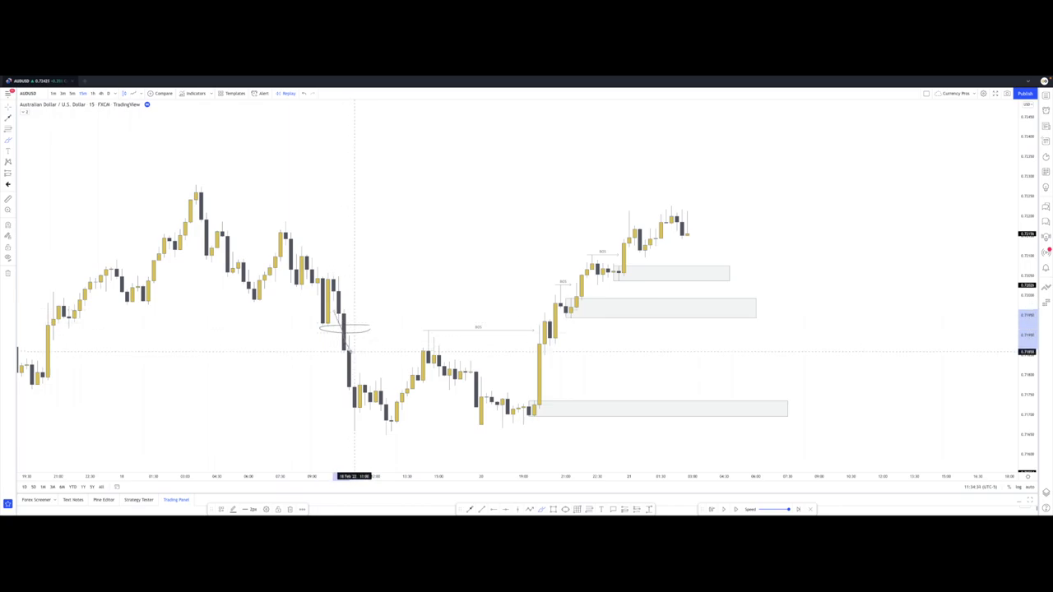
key("Delete")
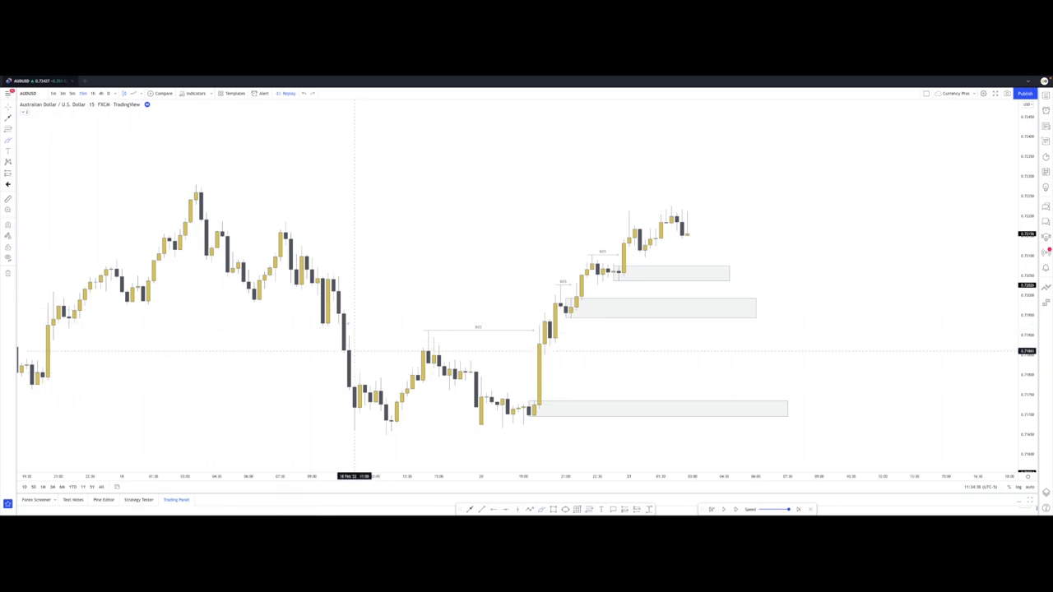
- Circle the large bullish candle near 17 Feb 20:30 with the brush, and delete the circle
scroll(334, 327, "left", 2)
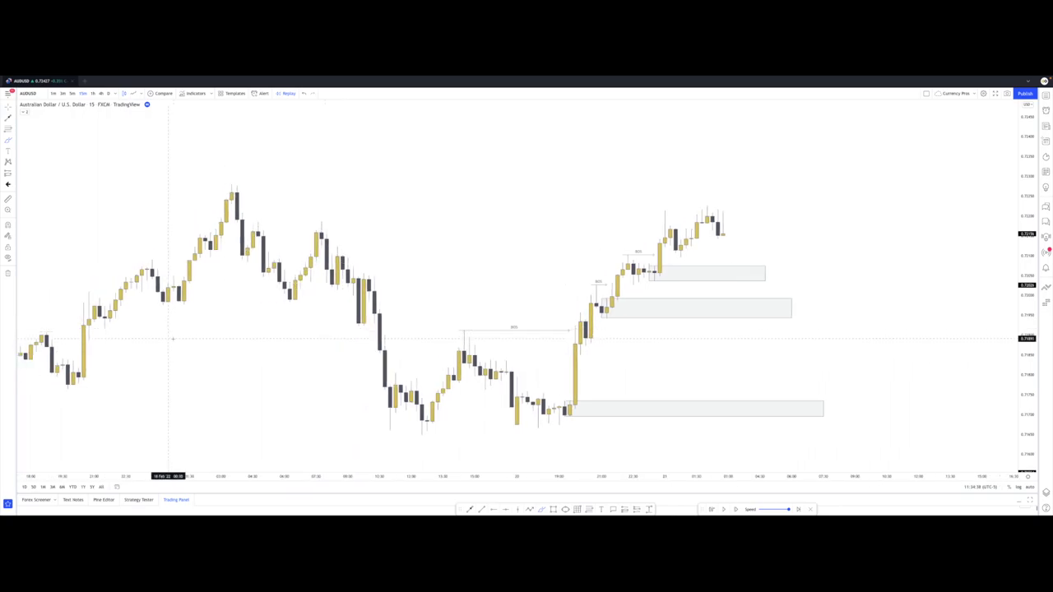
mouse_move(103, 339)
left_mouse_down()
mouse_move(69, 351)
mouse_move(110, 360)
mouse_move(100, 340)
left_mouse_up()
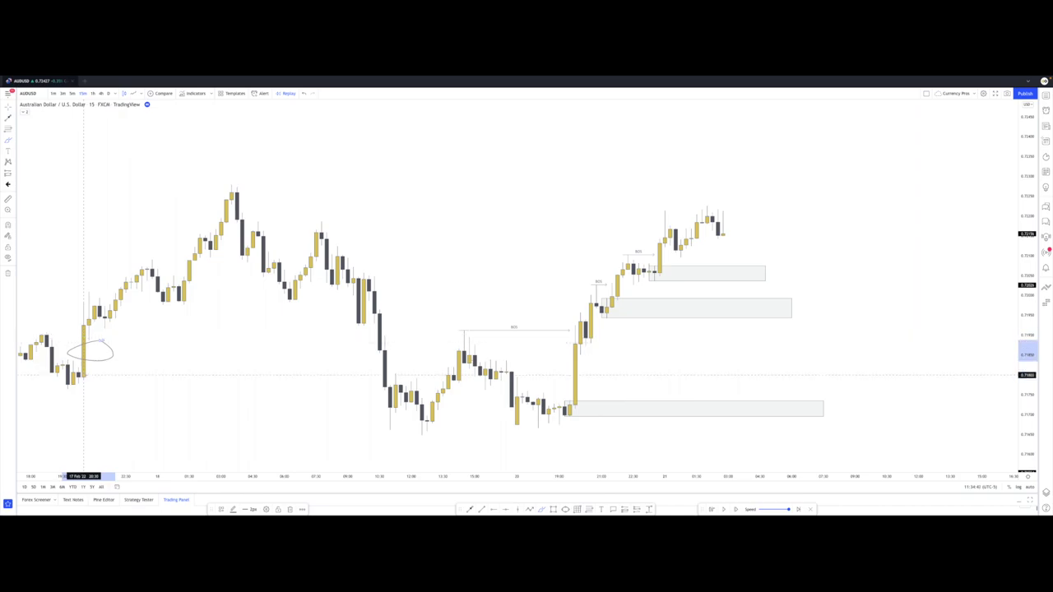
key("Delete")
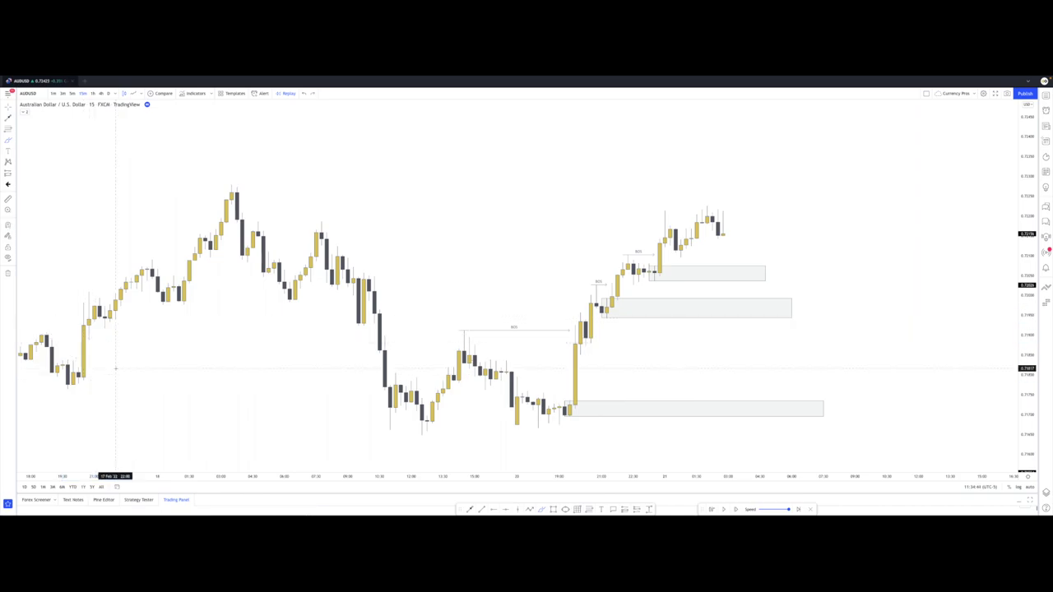
- Mark the upper and lower limits of the price gap in the early 18 Feb rally with brush lines, and delete them
left_click(174, 277)
left_click(200, 277)
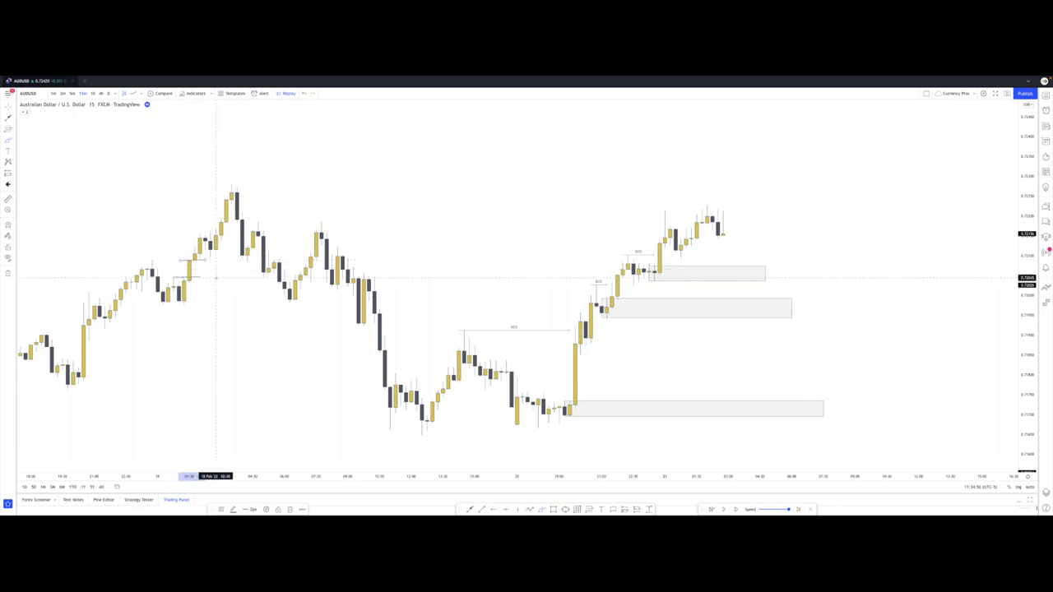
key("Delete")
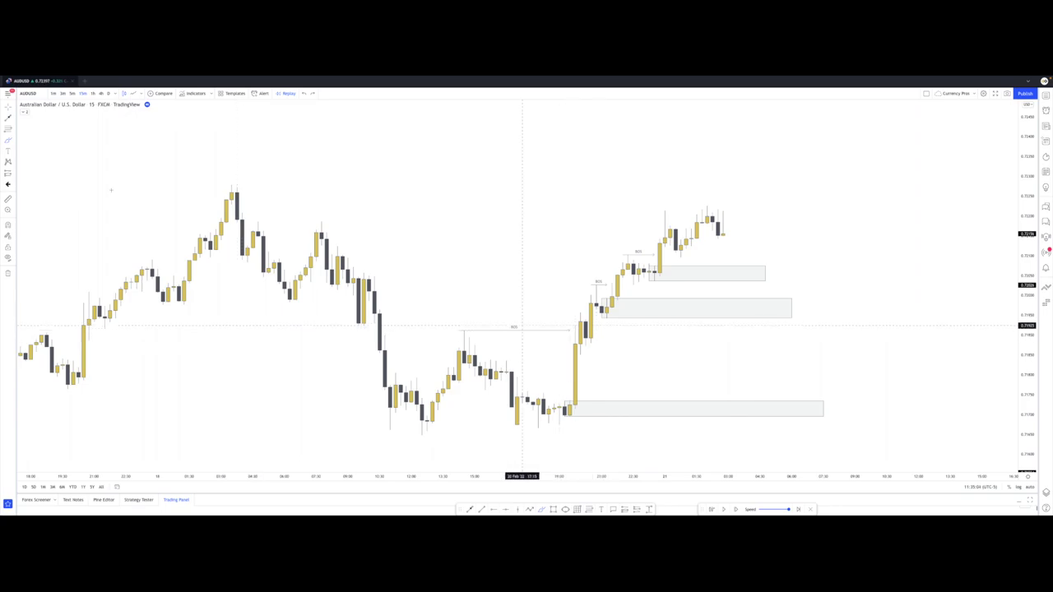
- Box the price gap of the large bullish candle above the lowest zone, narrow the rectangle around it, and delete it
left_click_drag(661, 349, 582, 346)
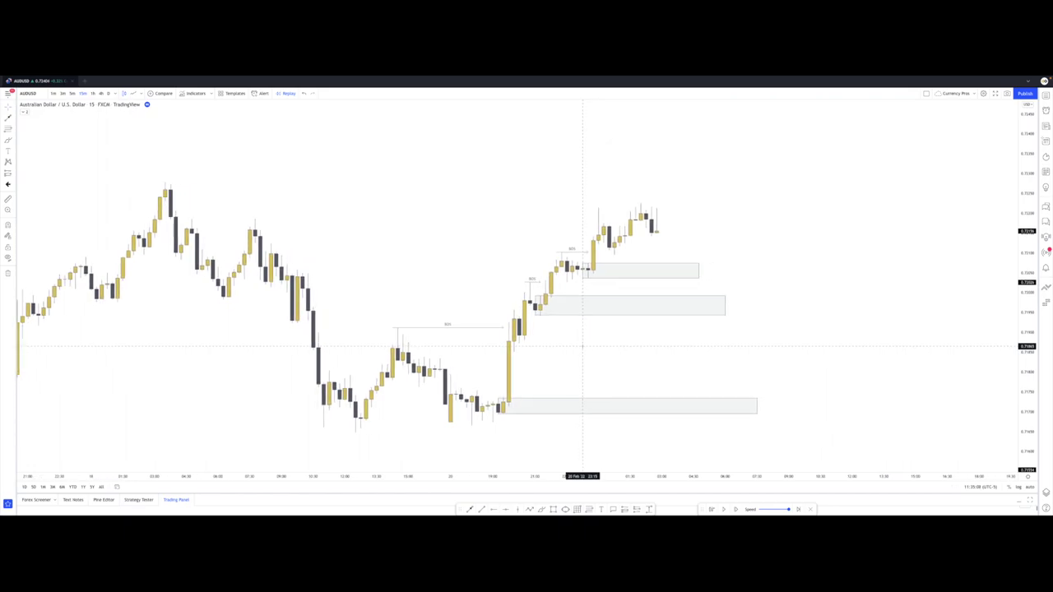
scroll(582, 346, "up", 1)
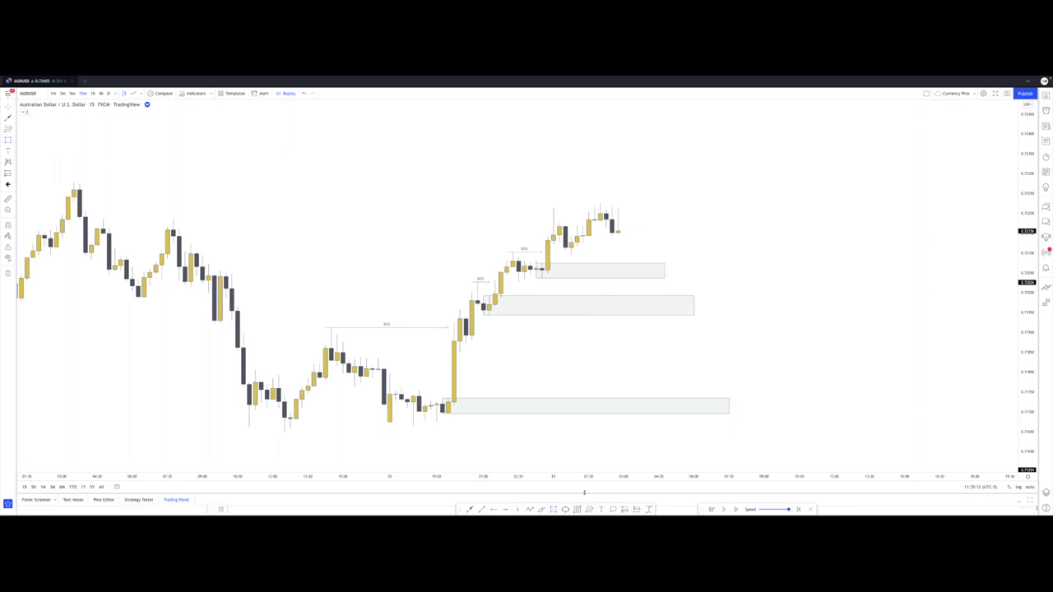
left_click_drag(436, 398, 483, 352)
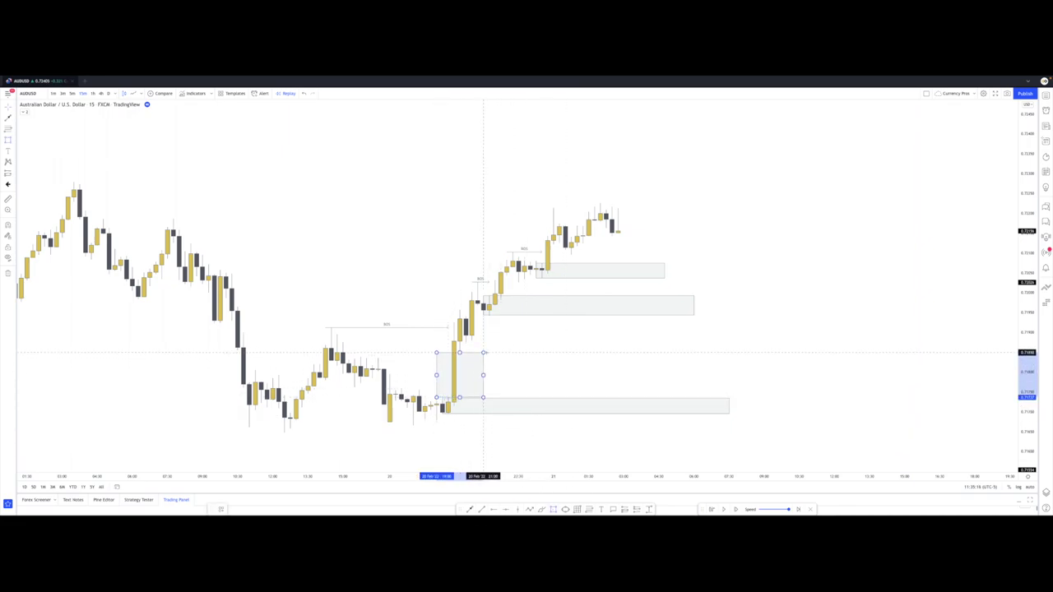
left_click(510, 353)
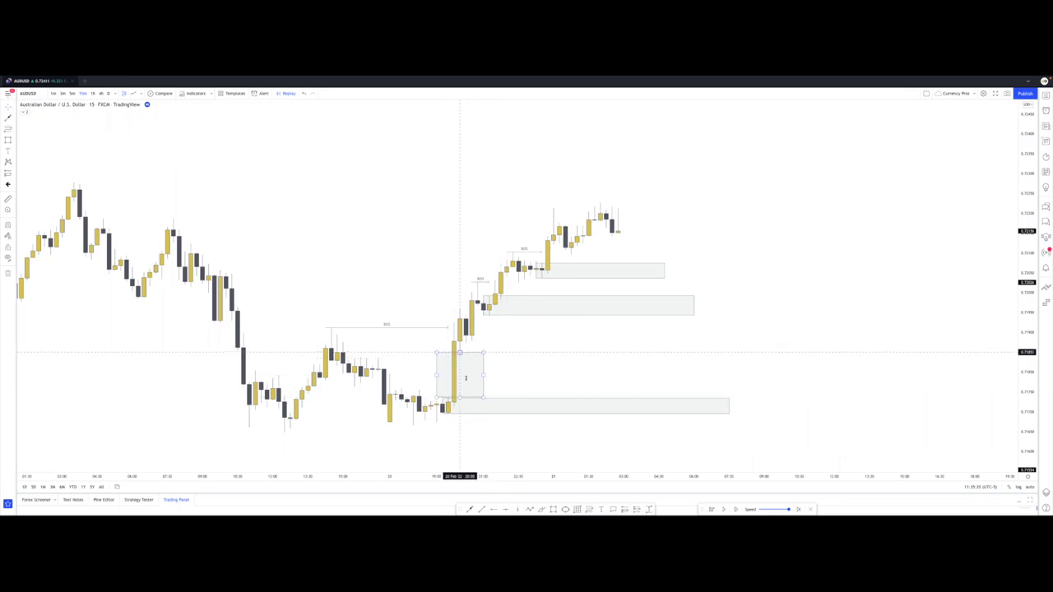
mouse_move(483, 375)
left_mouse_down()
mouse_move(672, 375)
mouse_move(472, 375)
left_mouse_up()
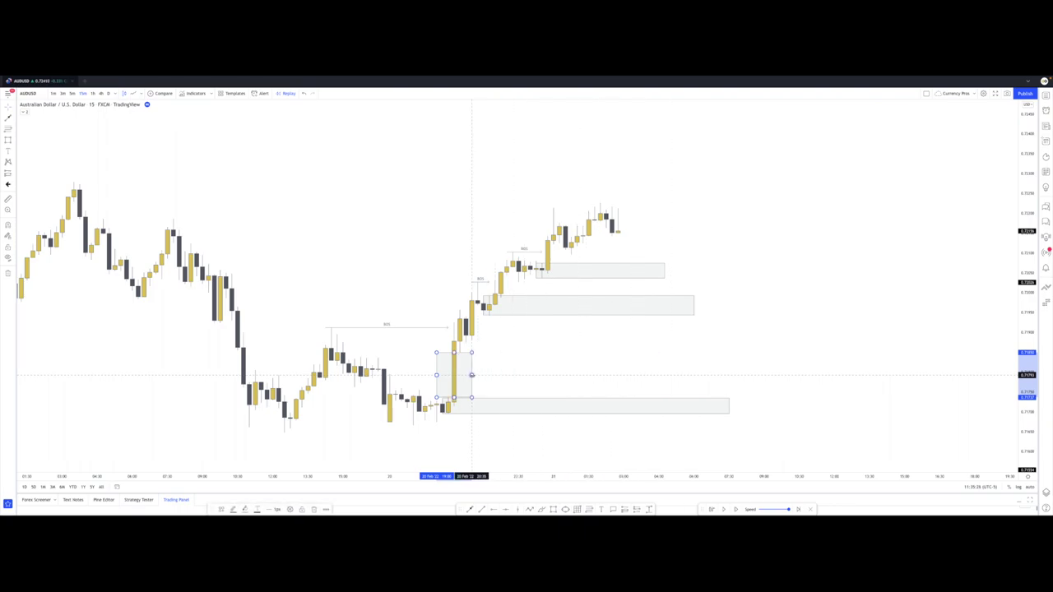
key("Delete")
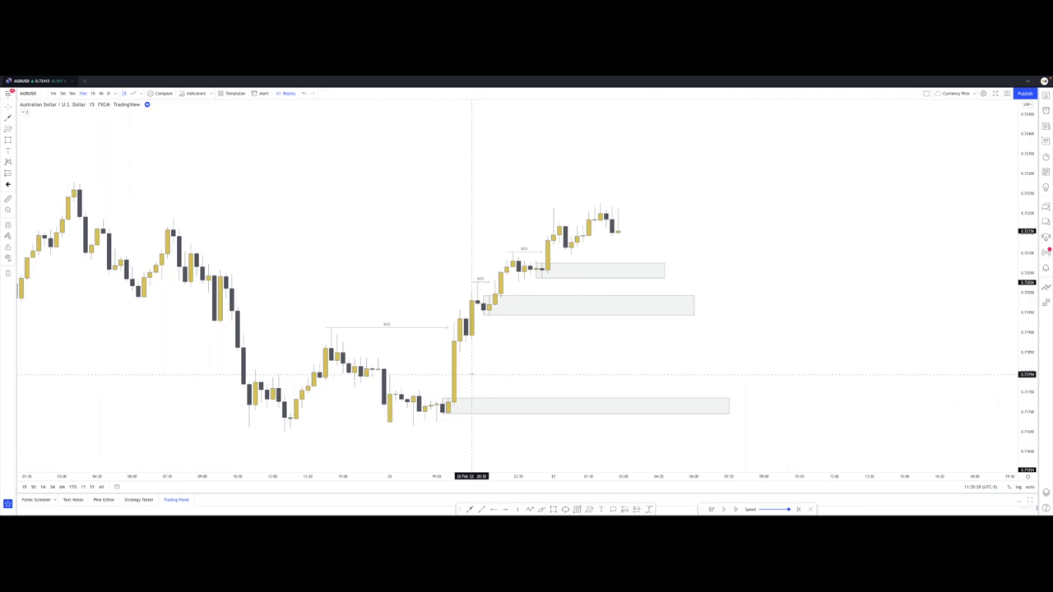
- Draw an arrow from the latest candle down towards the lowest zone, and delete the two upper rectangle zones
left_click(629, 230)
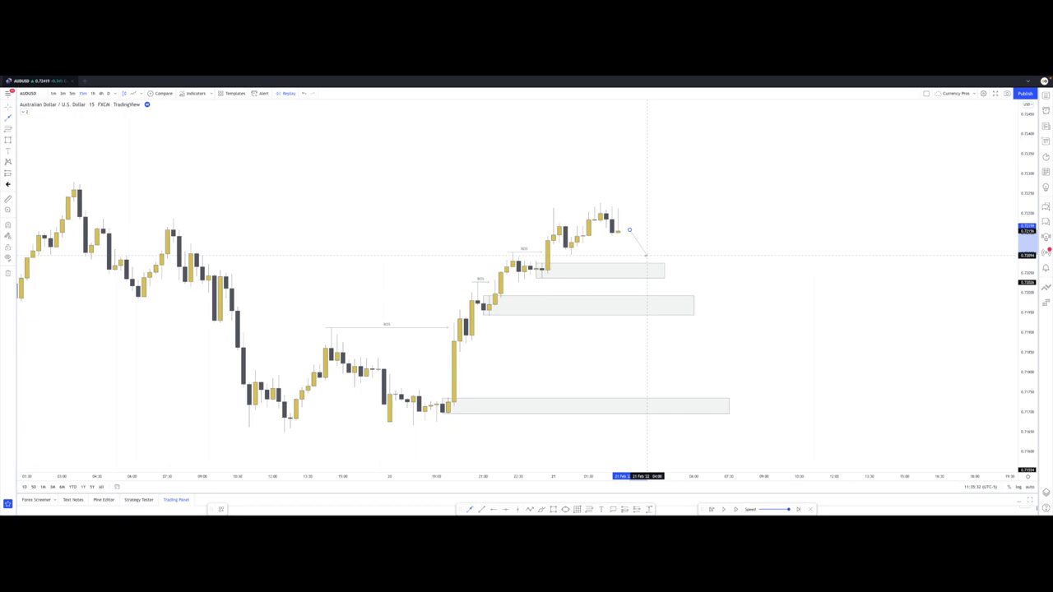
left_click(682, 381)
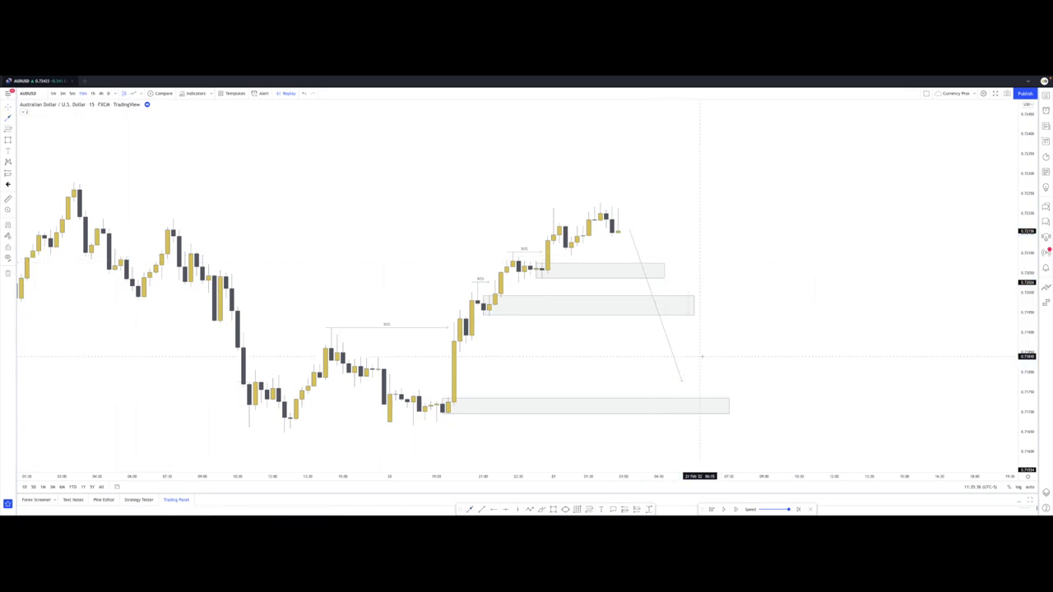
left_click(659, 280)
key("Delete")
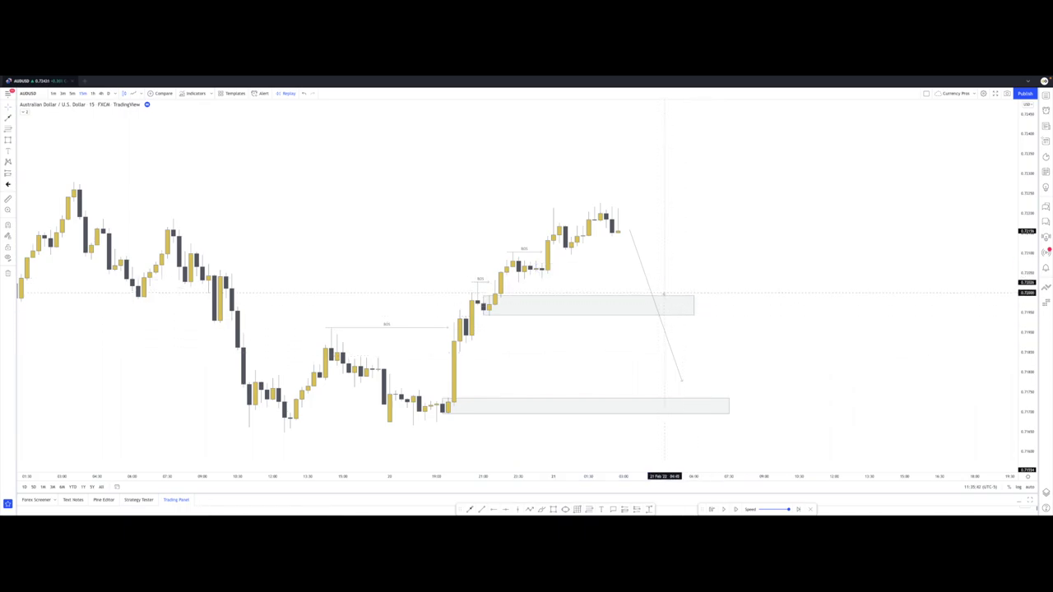
left_click(664, 298)
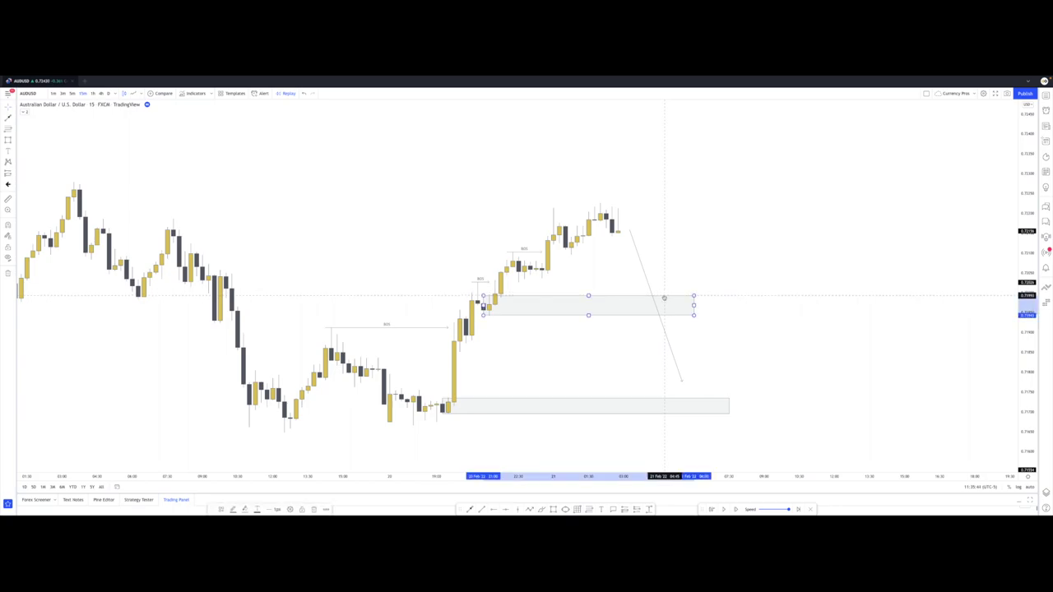
key("Delete")
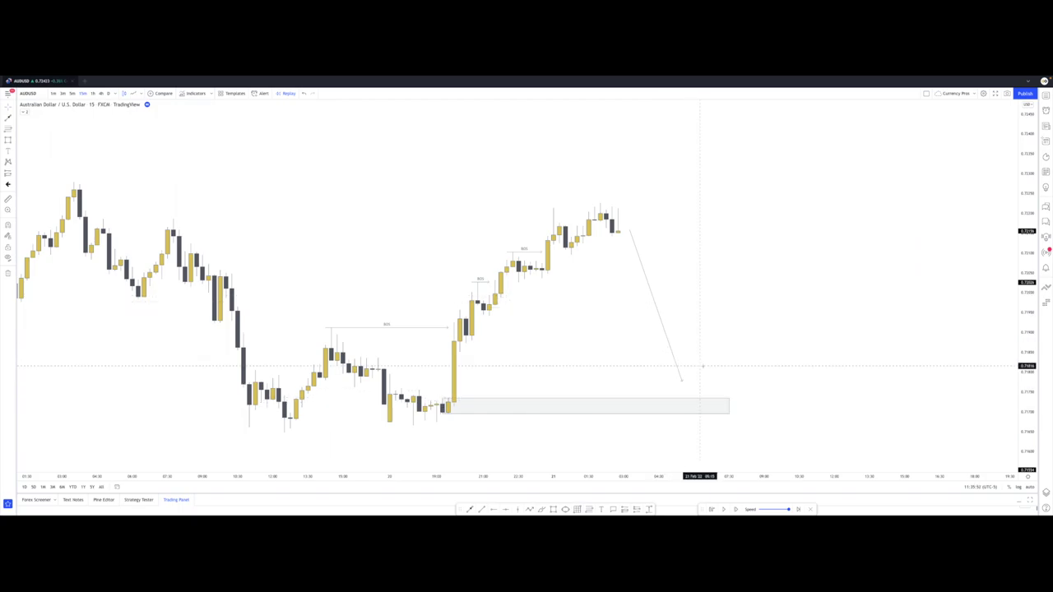
- Delete the downward arrow and extend the lowest zone's end much further beyond the latest candle
scroll(702, 367, "down", 2)
left_click_drag(786, 324, 704, 322)
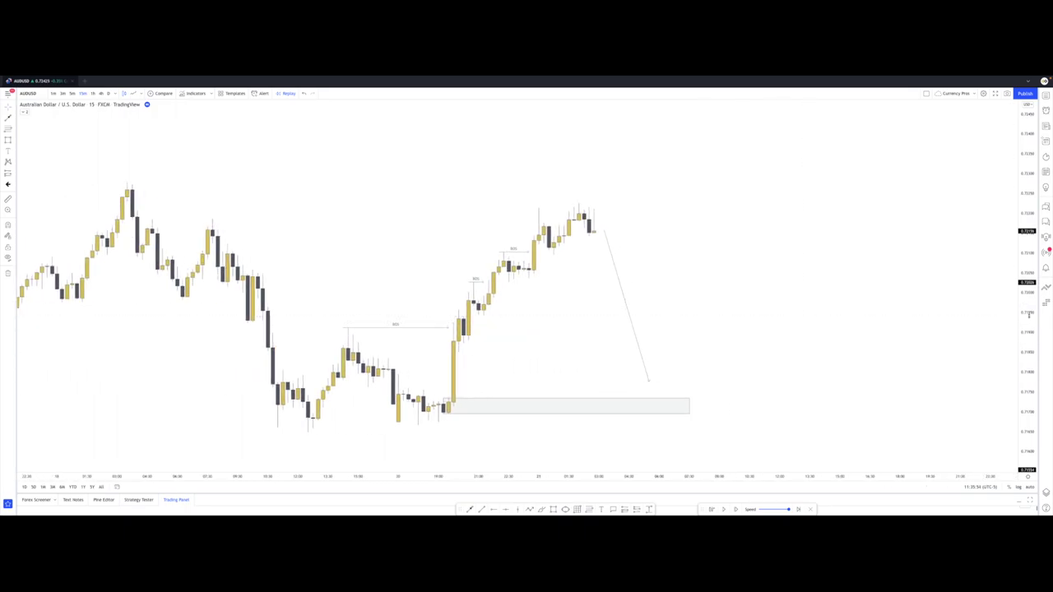
left_click(649, 368)
key("Delete")
left_click_drag(690, 388, 914, 389)
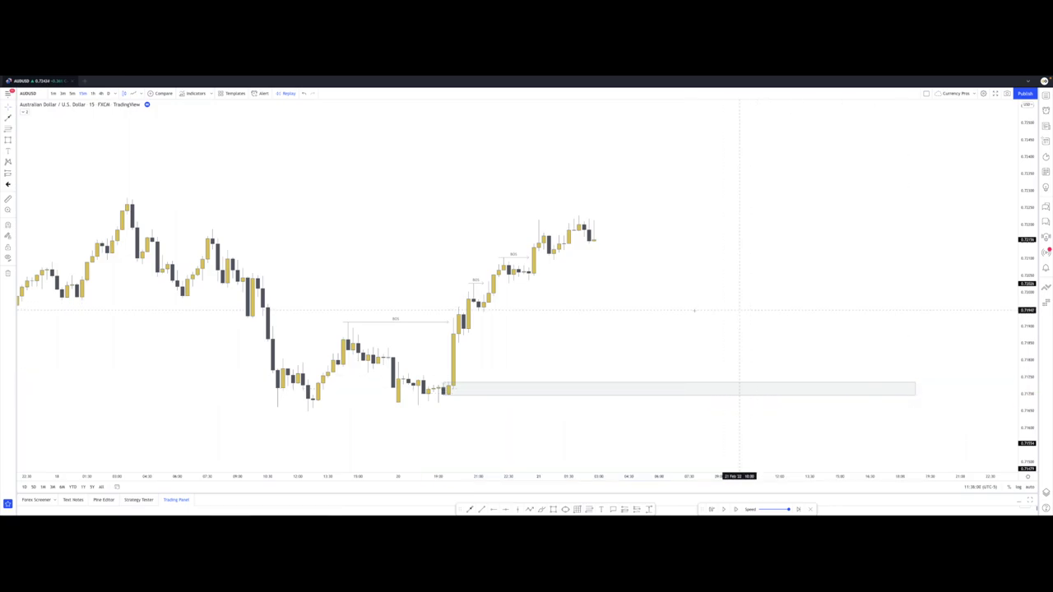
- Play the bar replay forward until price pulls back from the highs towards the demand zone, and pause it
scroll(741, 309, "right", 2)
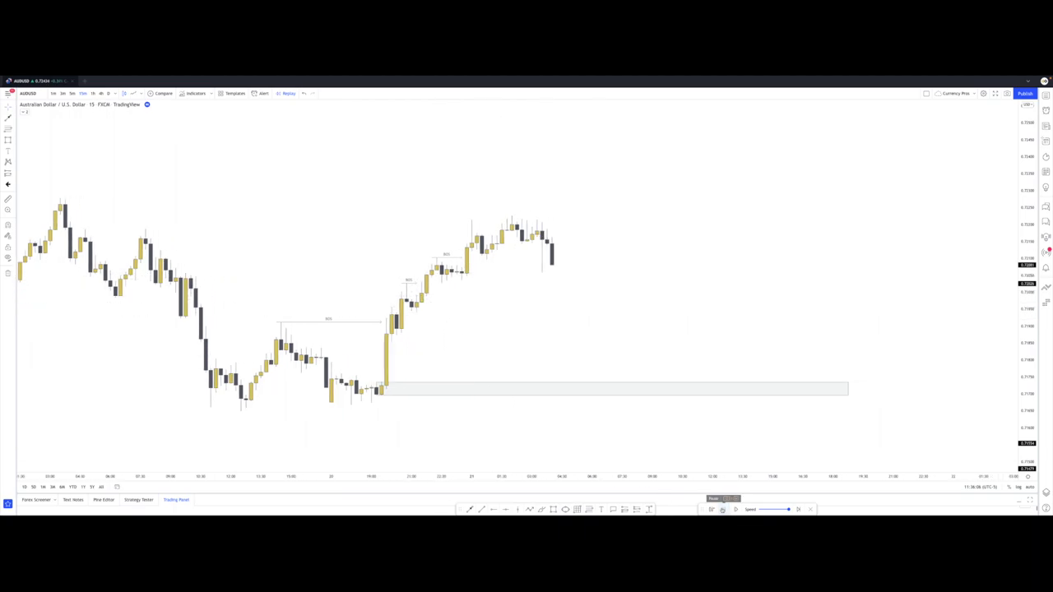
left_click(721, 509)
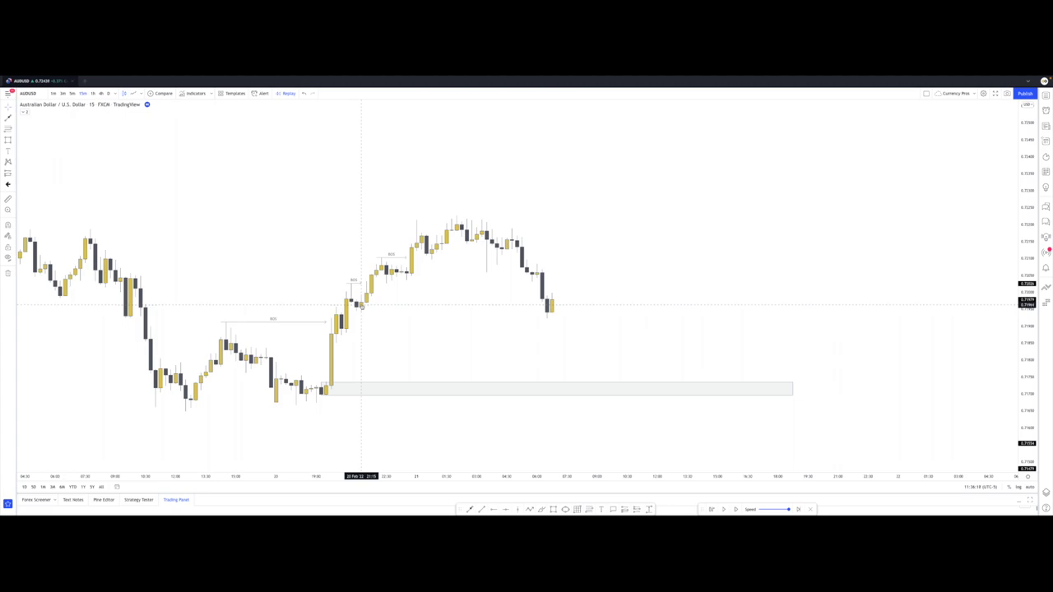
scroll(515, 320, "up", 2)
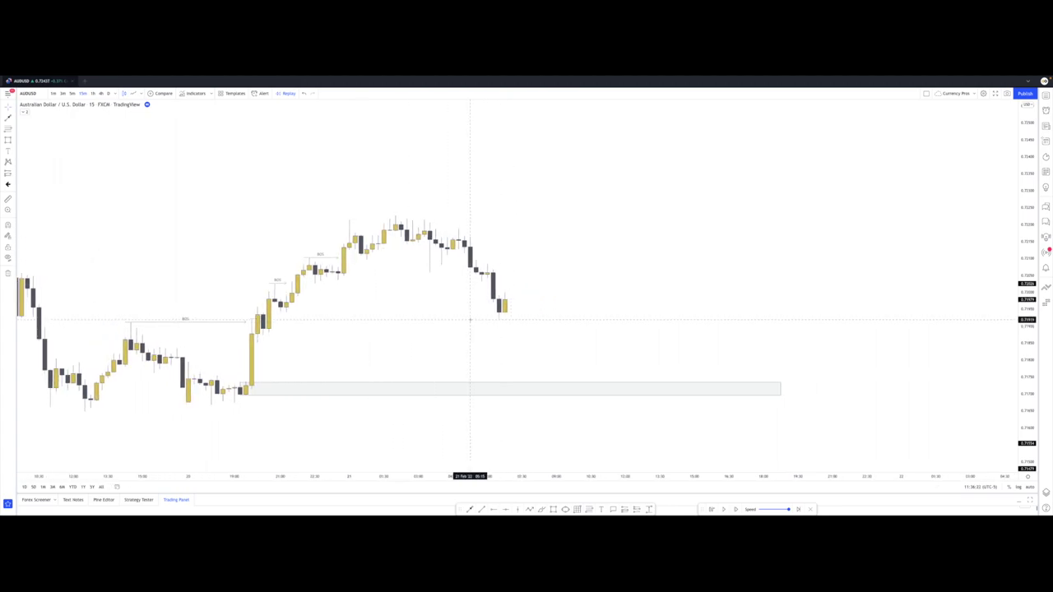
scroll(469, 319, "left", 3)
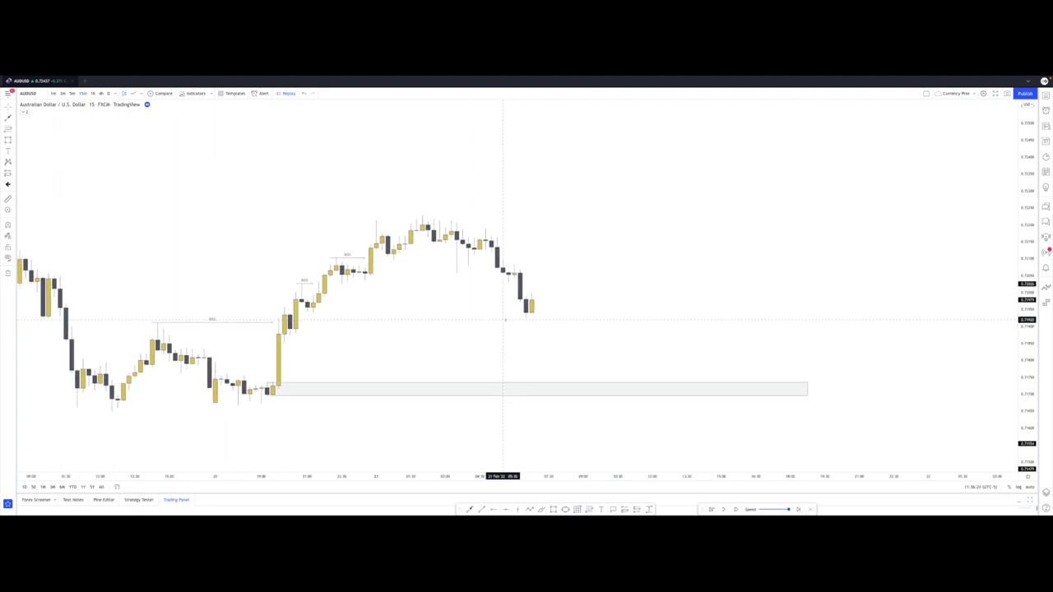
left_click(298, 371)
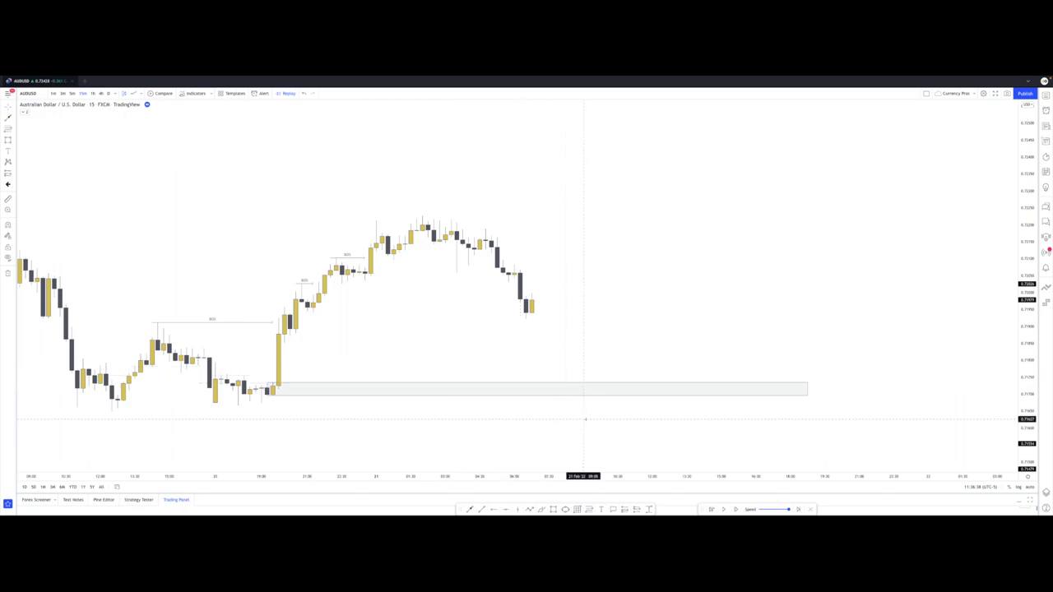
- Place a long position with its entry at the demand zone's upper edge and its stop just below the zone
left_click(624, 509)
left_click(588, 384)
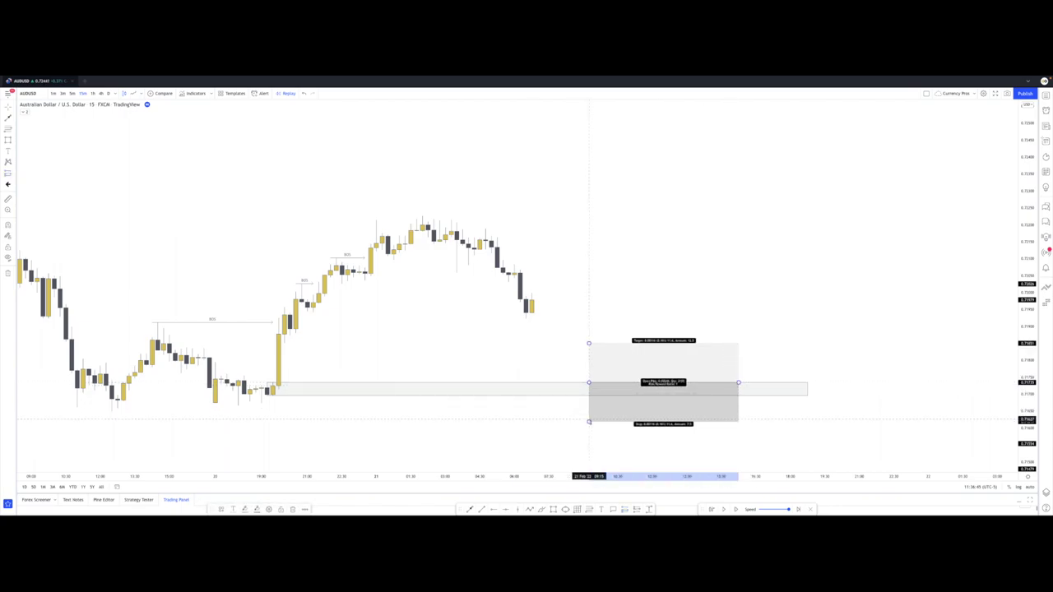
left_click_drag(588, 422, 583, 400)
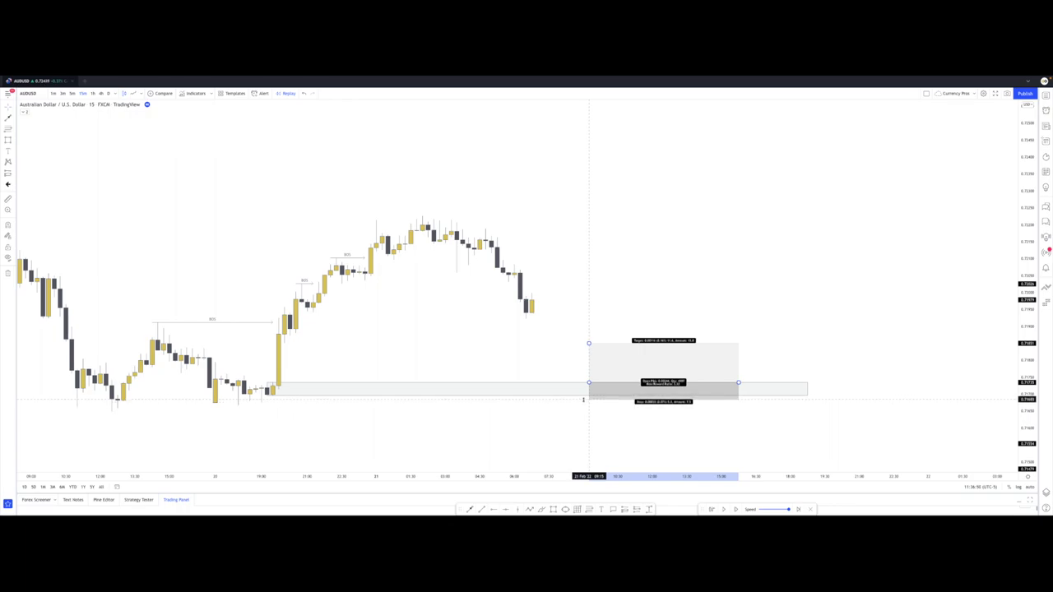
left_click(580, 418)
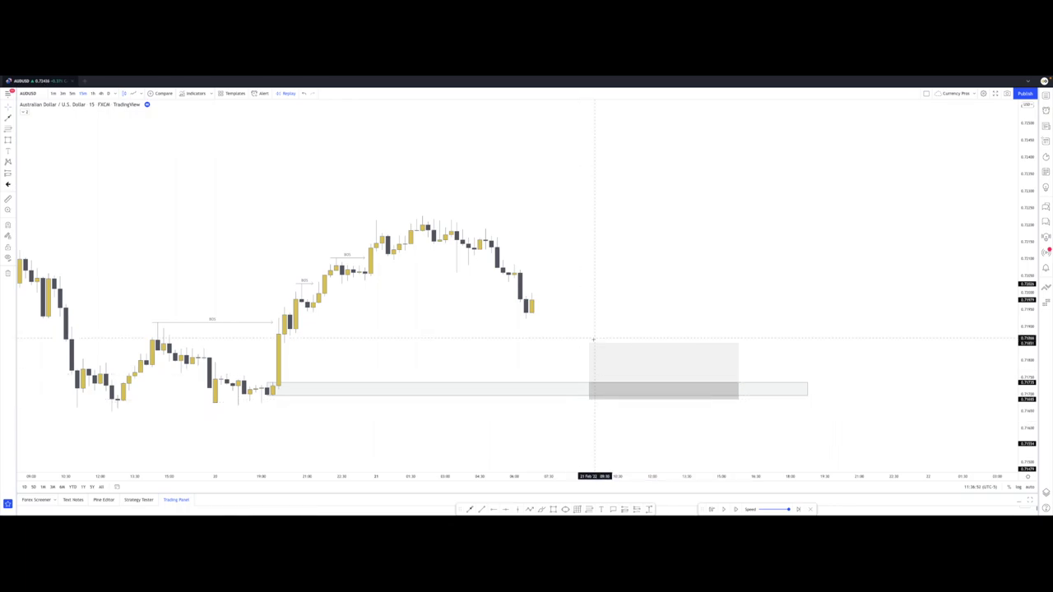
left_click(589, 343)
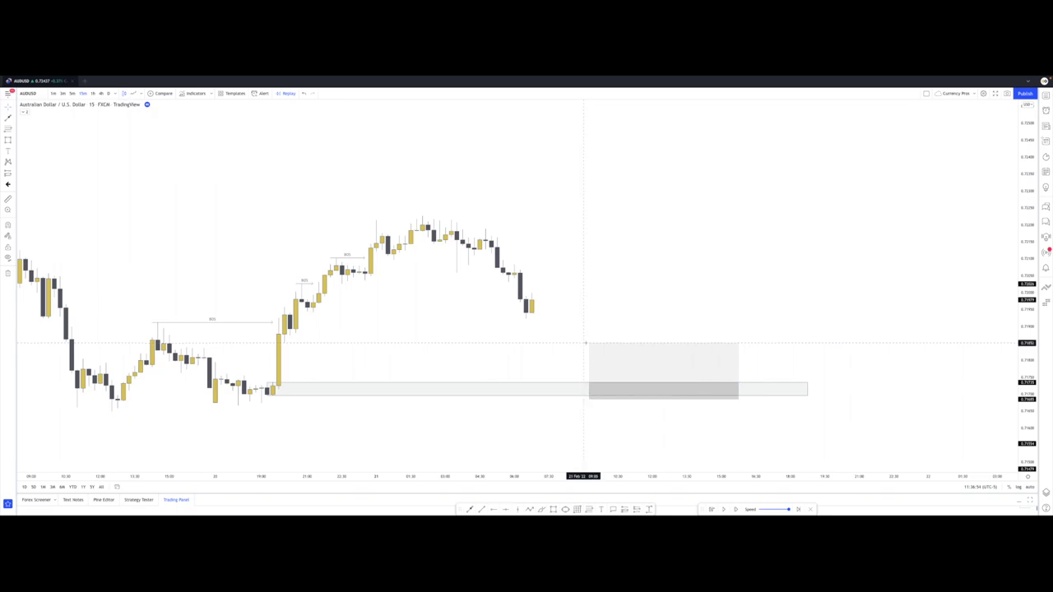
- Raise the long position's target to the recent swing high, using a temporary horizontal ray as the guide and deleting it
scroll(589, 343, "down", 5)
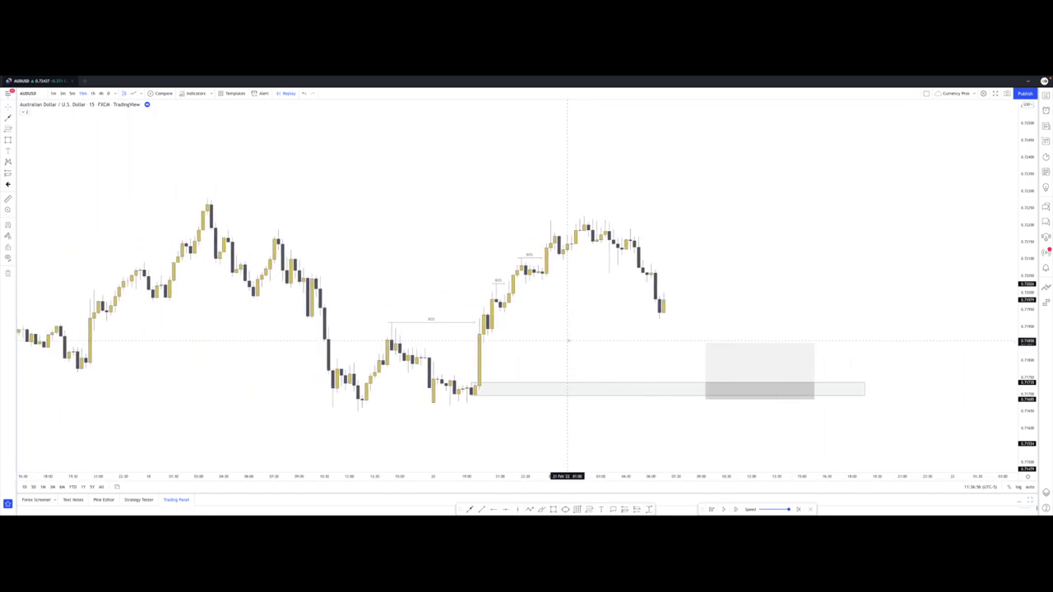
scroll(568, 340, "up", 1)
left_click_drag(603, 340, 575, 340)
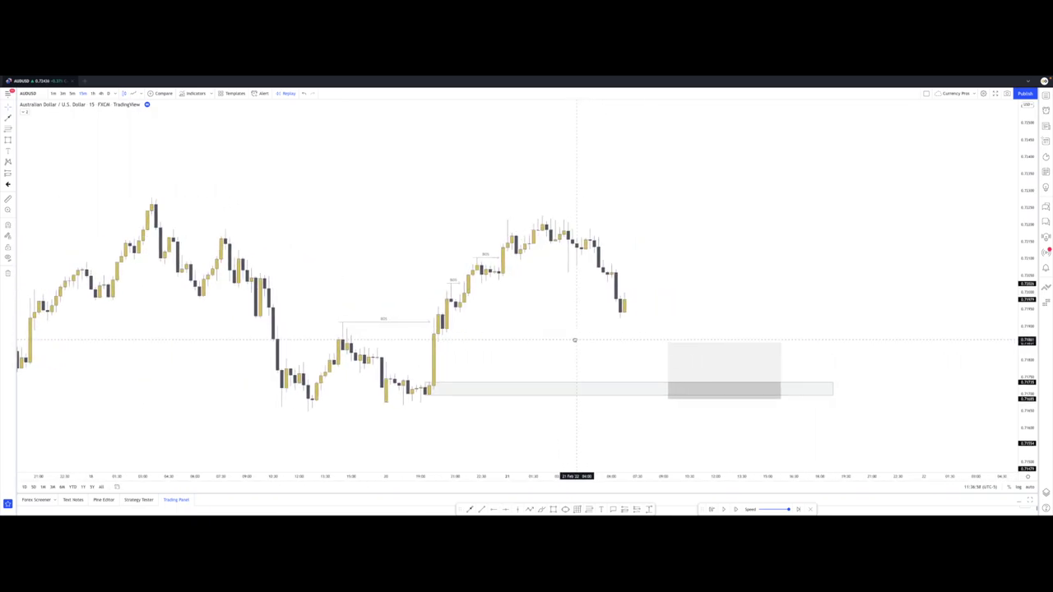
left_click(535, 216)
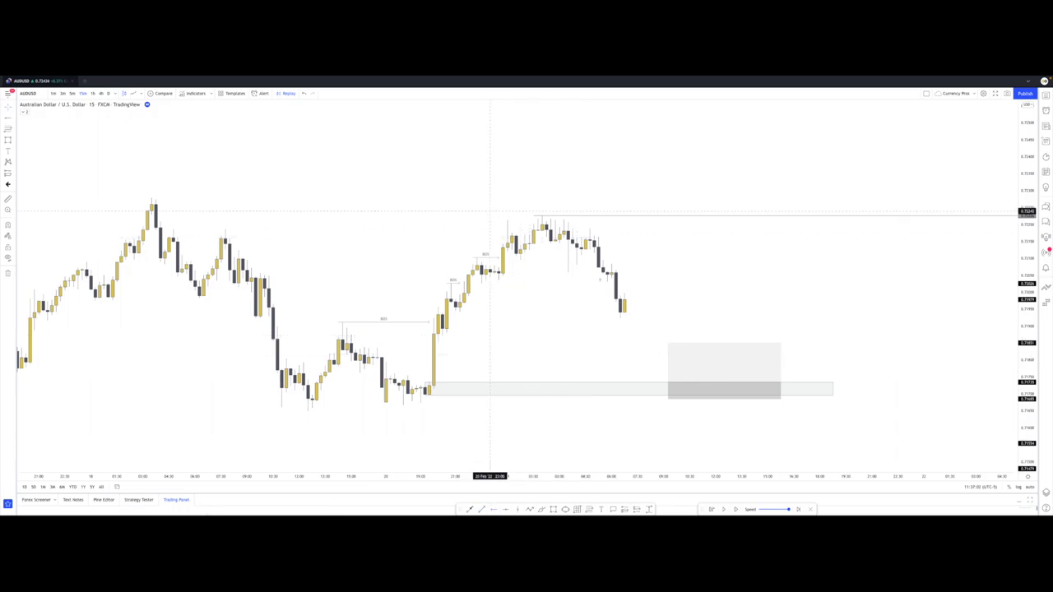
left_click(668, 343)
left_click_drag(668, 343, 656, 215)
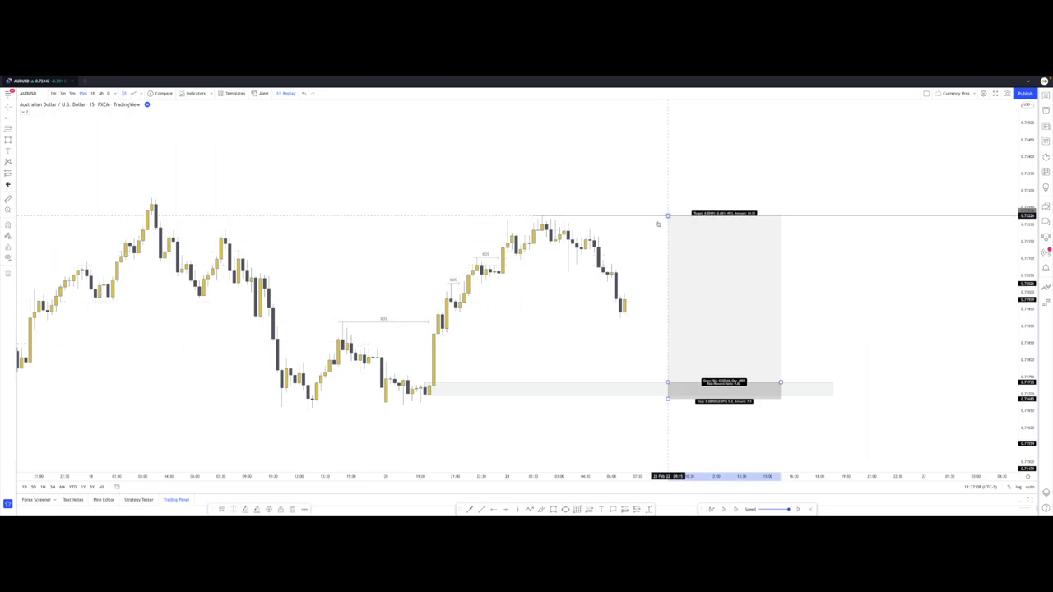
left_click(595, 215)
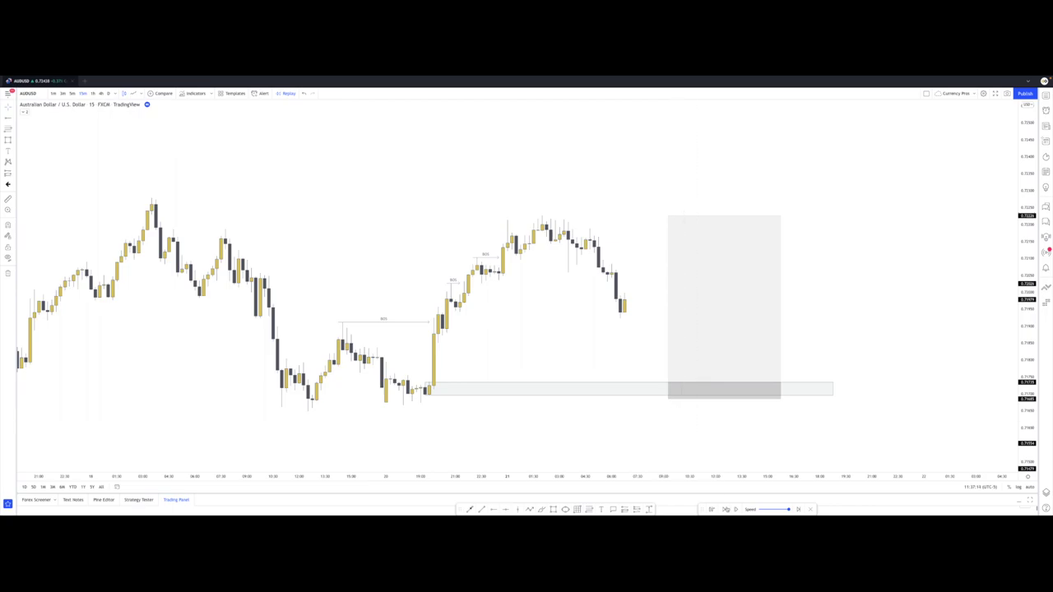
- Play the replay forward a few hours, pause it, and shift the long position ahead of the latest candle
left_click(725, 510)
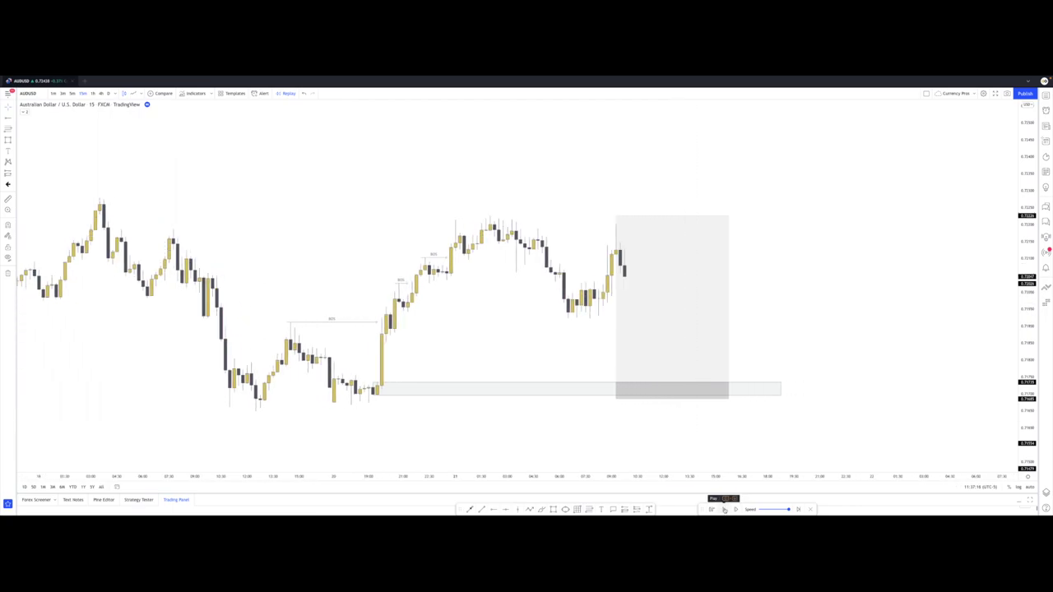
left_click(695, 330)
key("Right")
key("Right")
key("Right")
key("Right")
key("Right")
key("Right")
key("Right")
key("Right")
key("Right")
key("Right")
key("Right")
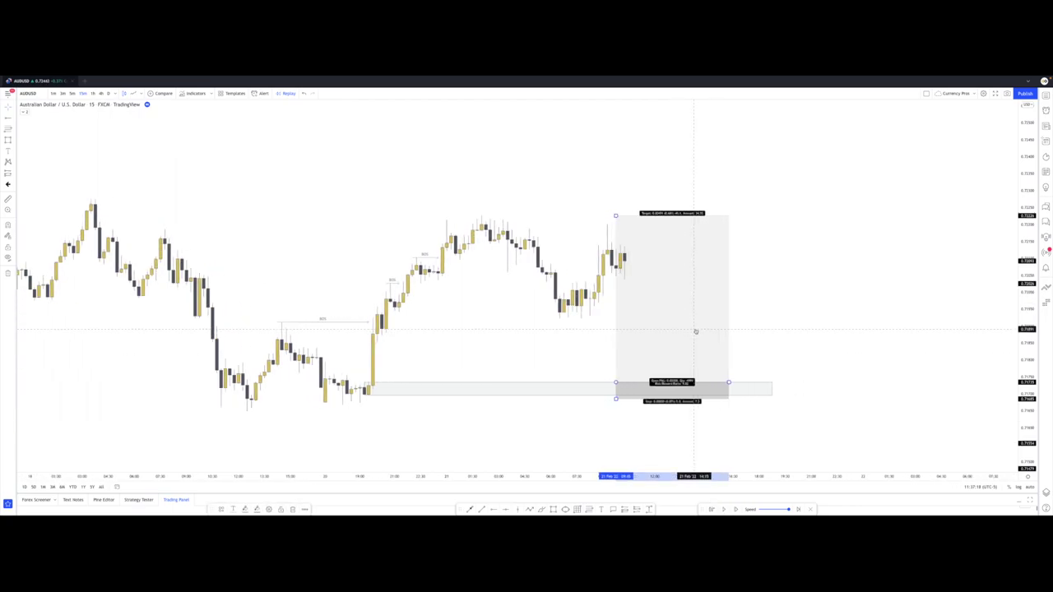
key("Right")
key("Right")
key("Right")
key("Right")
key("Right")
key("Right")
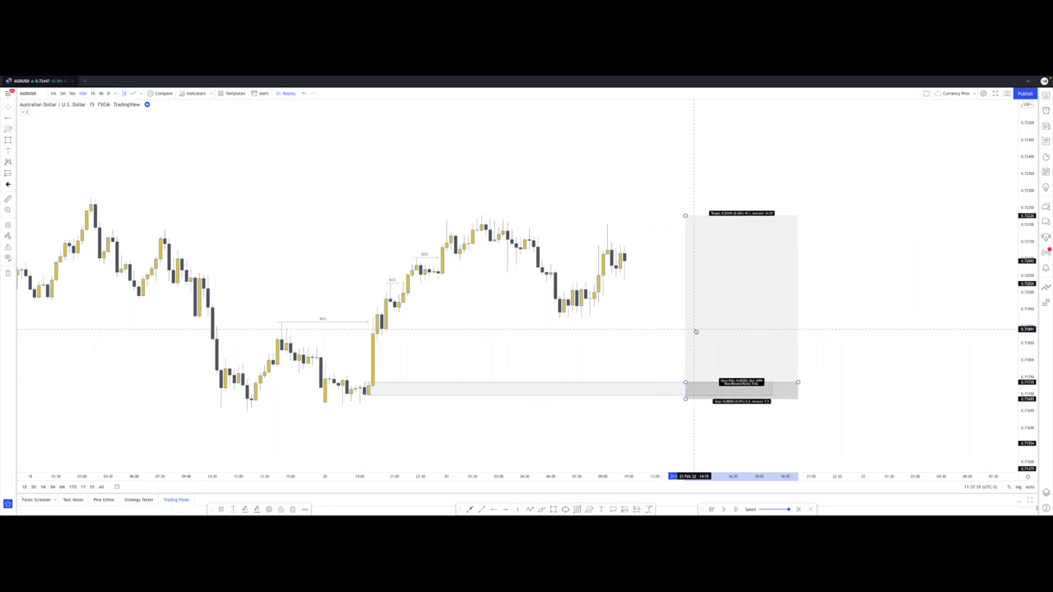
- Extend the demand zone's end past the end of the long position
left_click(772, 389)
left_click_drag(771, 388, 832, 389)
left_click(868, 429)
- Play the replay in short stretches until price taps the demand zone, and pause it
left_click(724, 509)
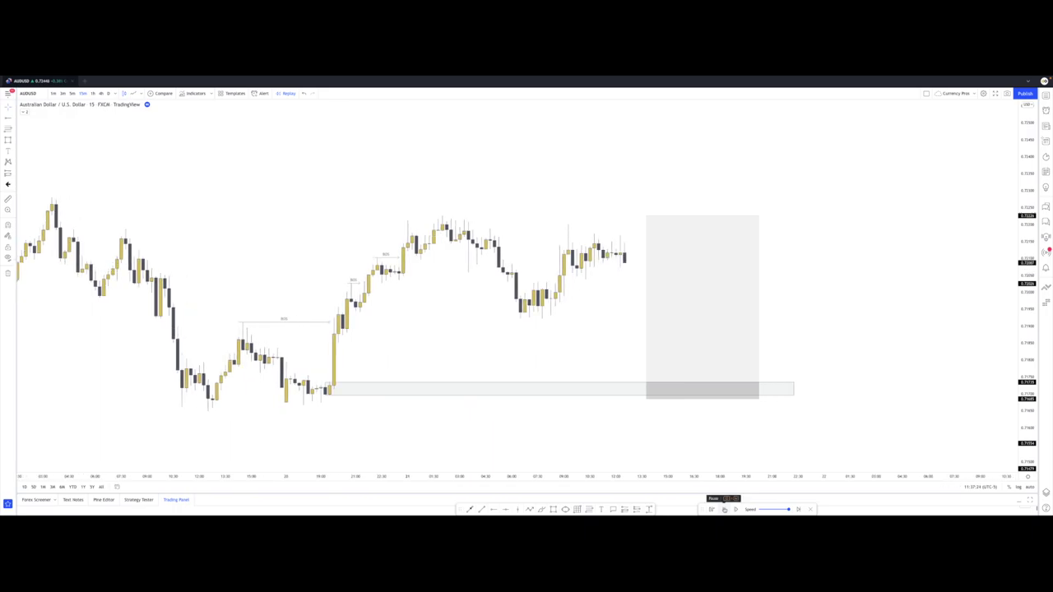
left_click(724, 509)
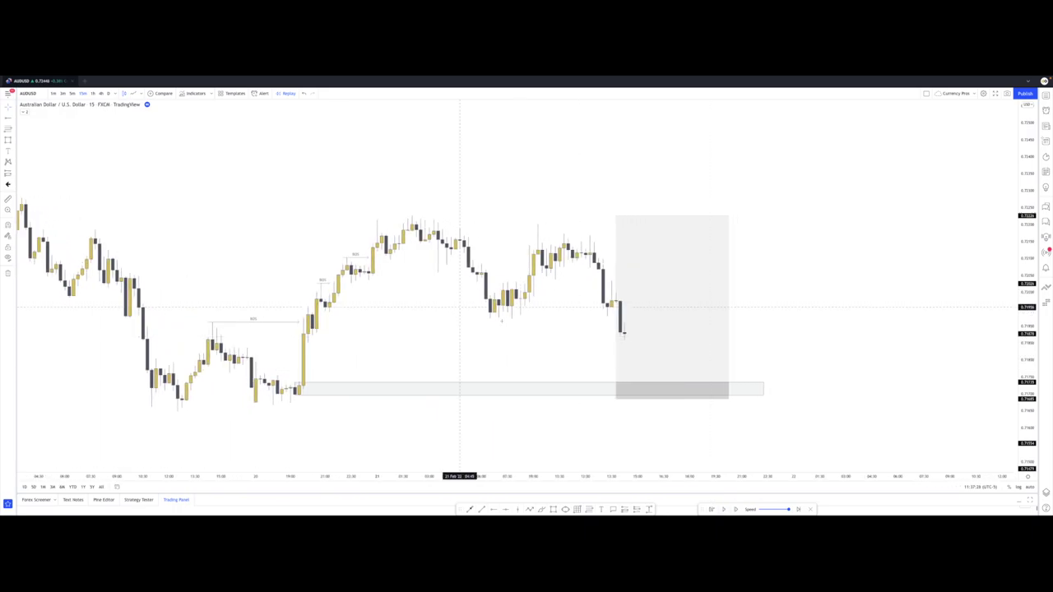
left_click(724, 510)
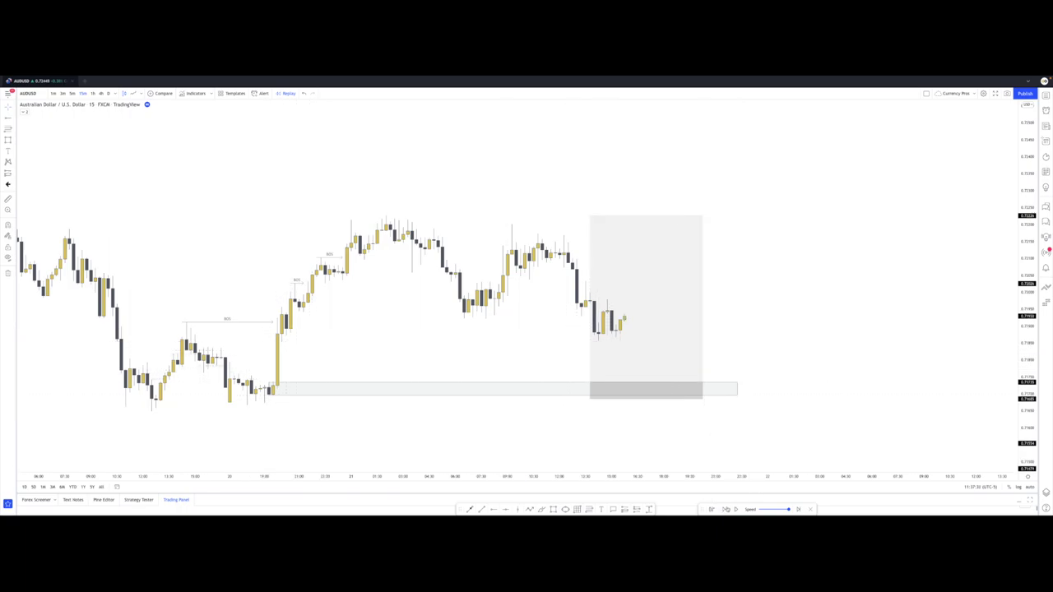
left_click(725, 510)
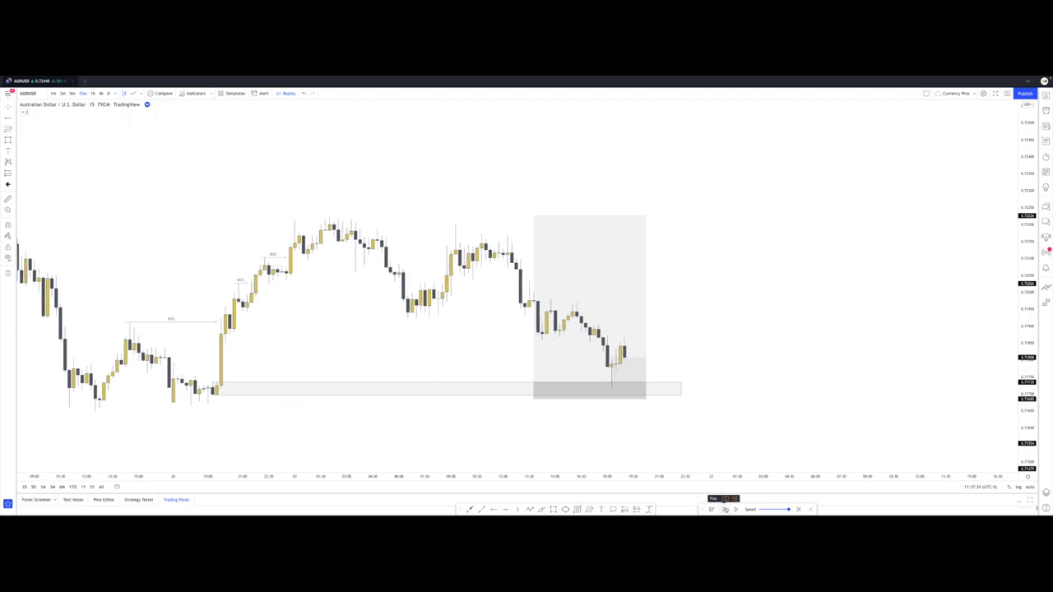
- Extend the demand zone's end further and shift the long position to start at the candle that tapped the zone
left_click_drag(682, 389, 763, 388)
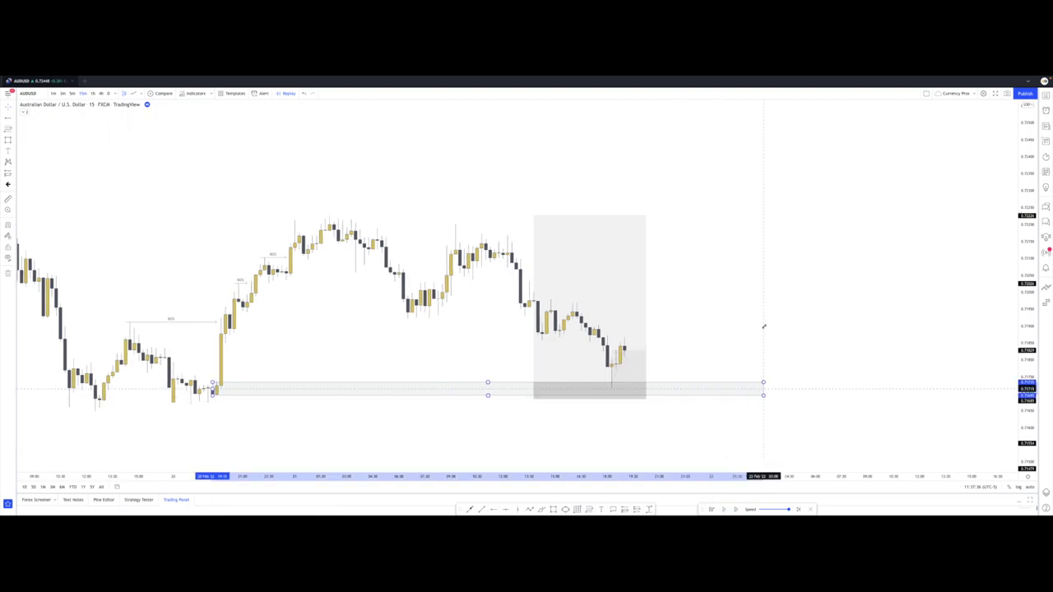
left_click(761, 326)
left_click(624, 298)
key("Right")
key("Right")
key("Right")
key("Right")
key("Right")
key("Right")
key("Right")
key("Right")
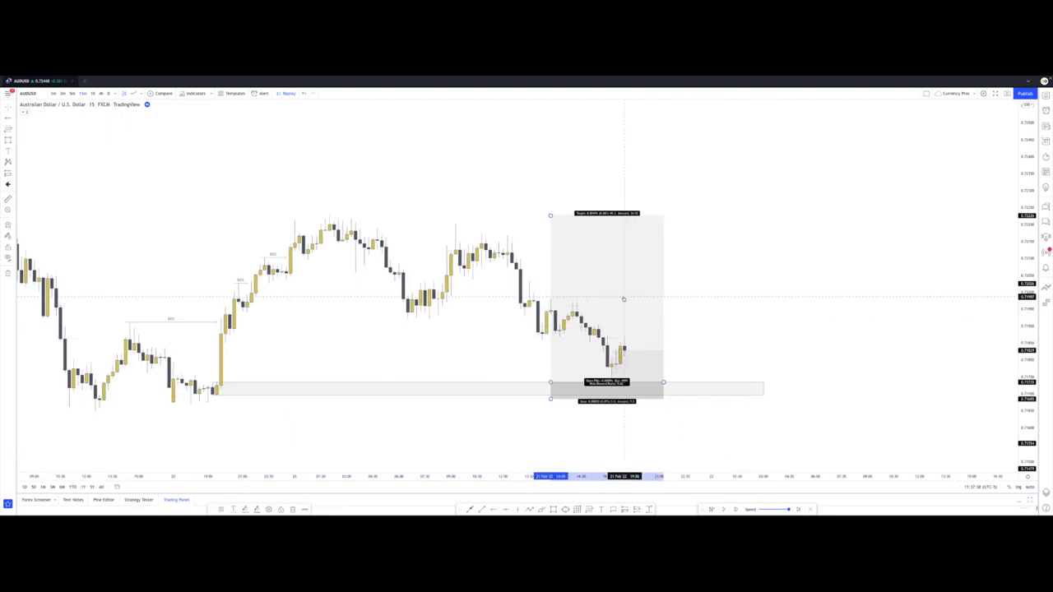
key("Right")
key("Right")
key("Right")
key("Right")
key("Right")
key("Right")
key("Right")
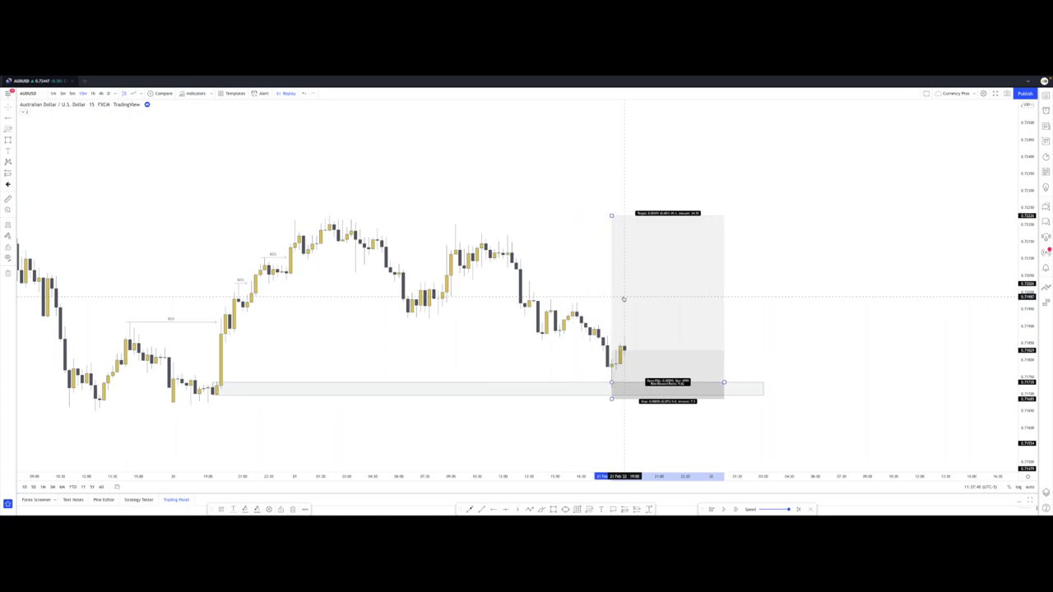
left_click(749, 318)
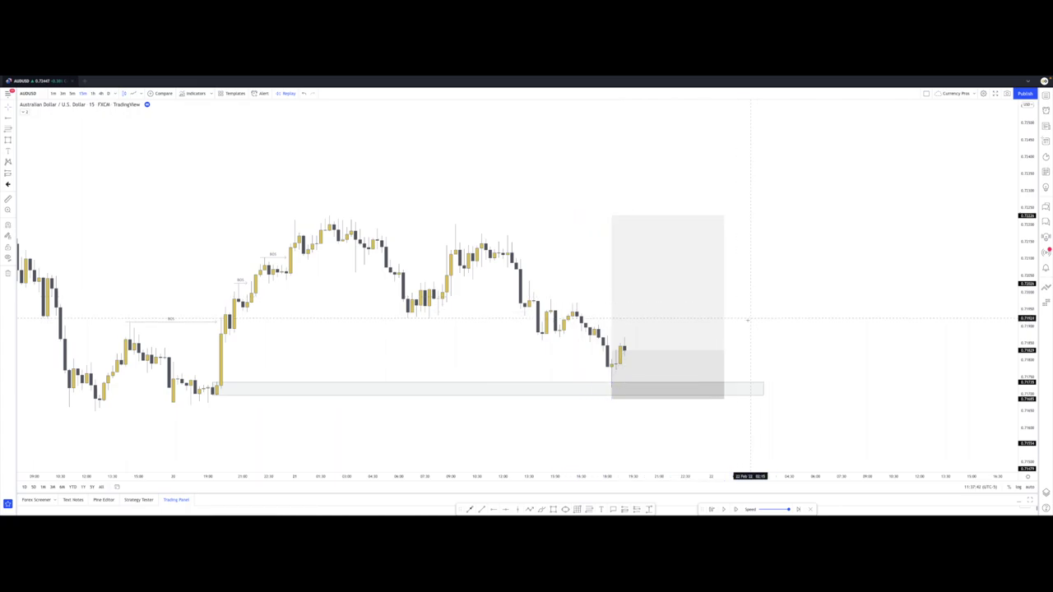
- Advance the replay by two candles, lower the long position's target to the latest candle's price, and undo the target change
left_click(735, 510)
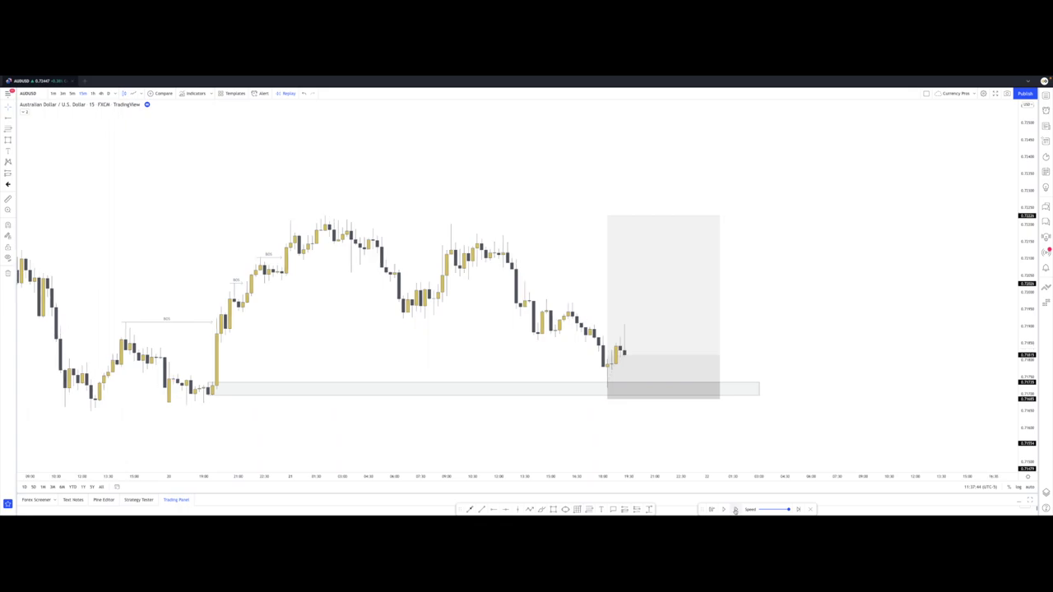
left_click(735, 510)
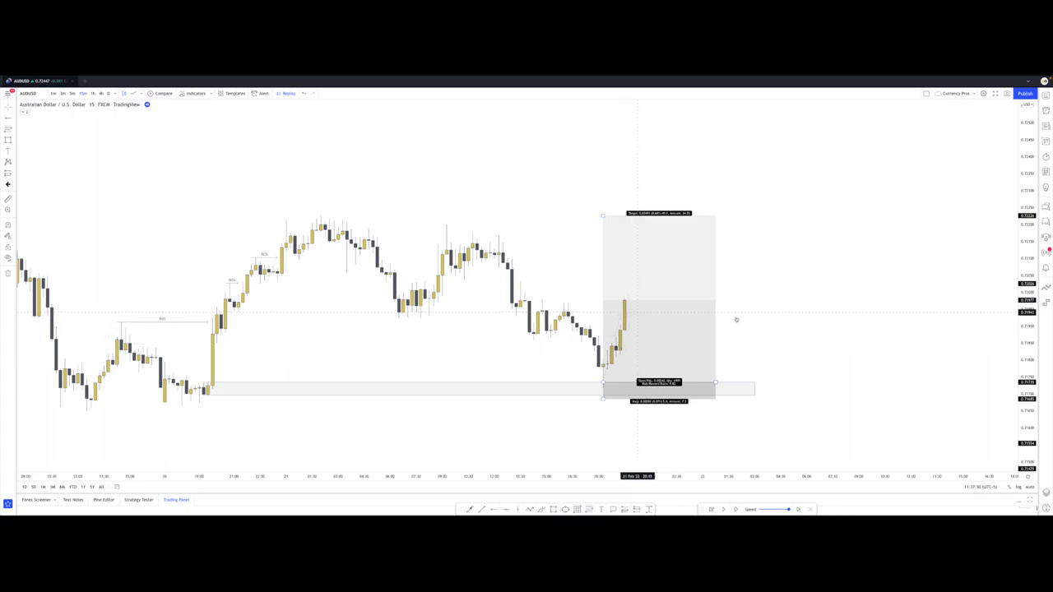
left_click_drag(603, 215, 605, 299)
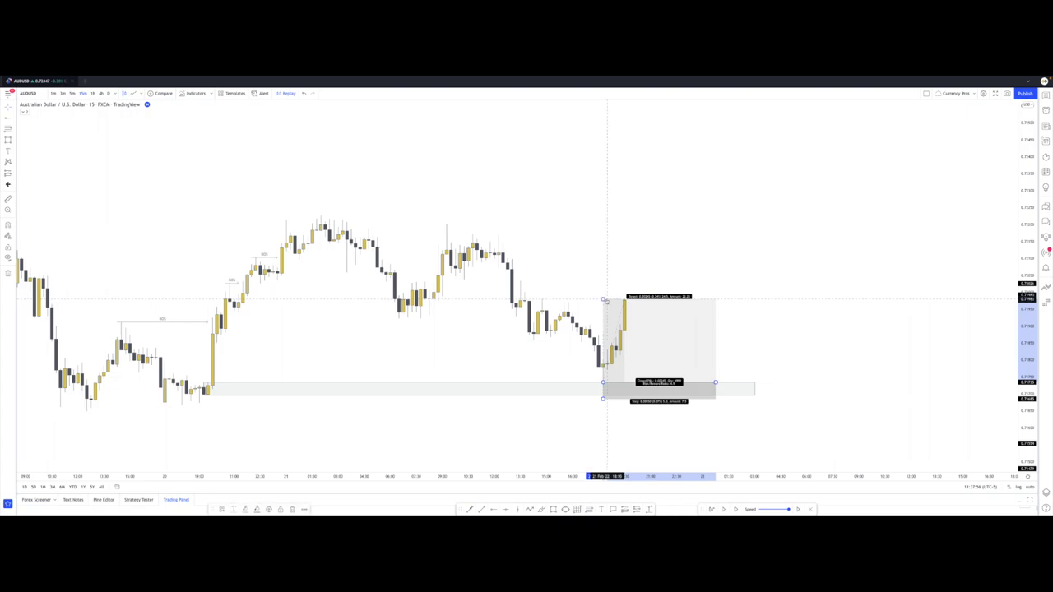
key("ctrl+z")
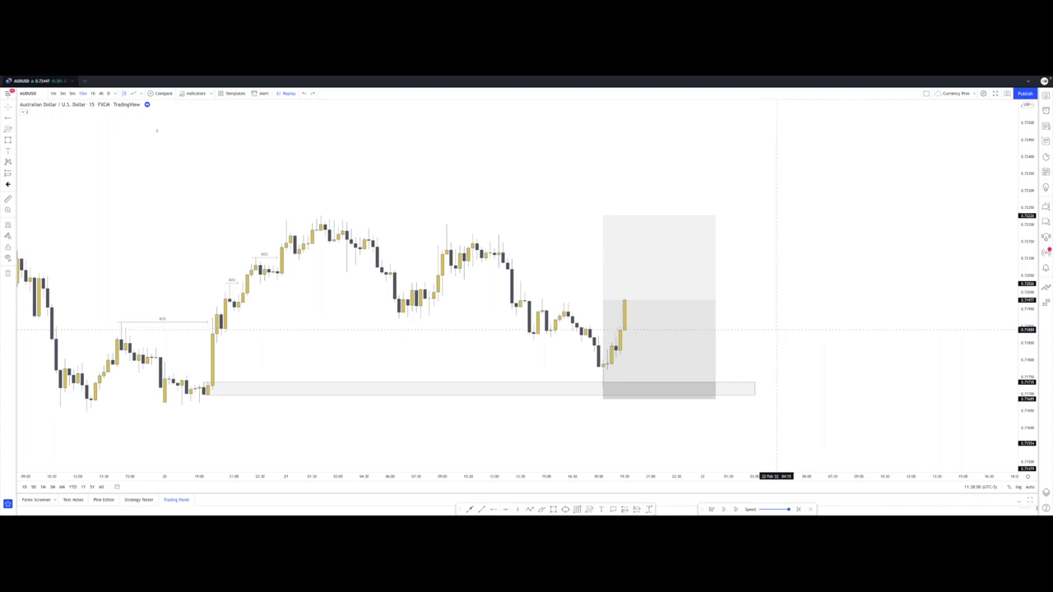
- Switch the chart to the 5-minute timeframe and enlarge the candles around the reaction from the demand zone
left_click(72, 94)
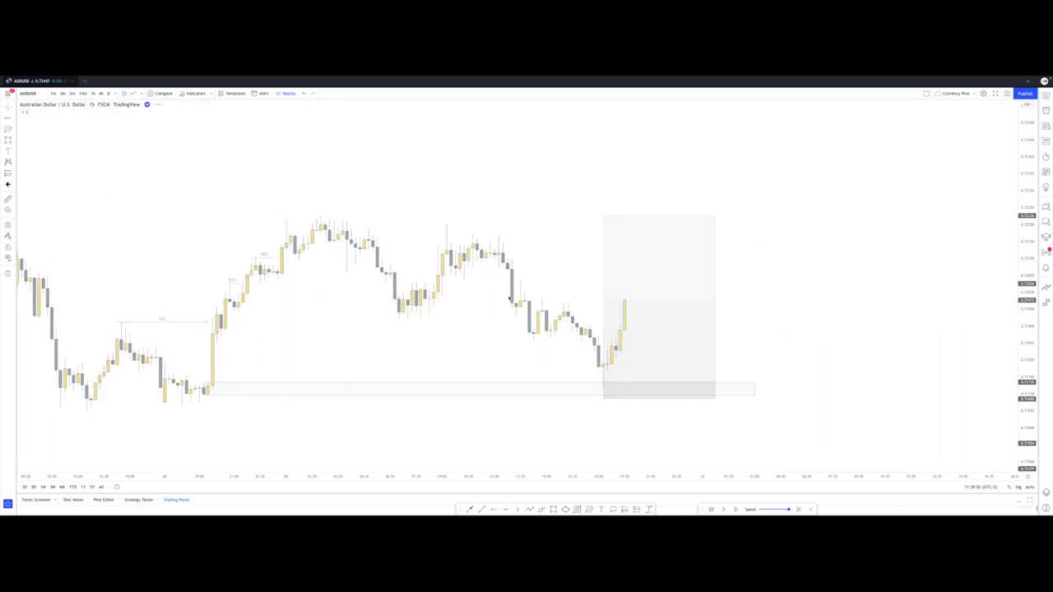
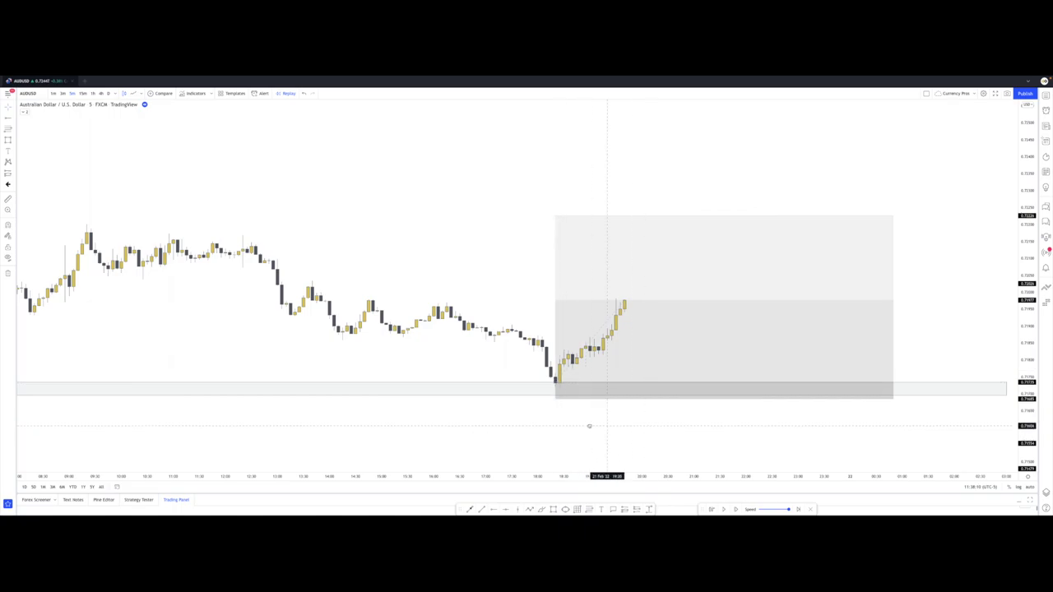
left_click_drag(593, 428, 546, 425)
left_click_drag(1028, 418, 1029, 357)
left_click_drag(944, 345, 940, 340)
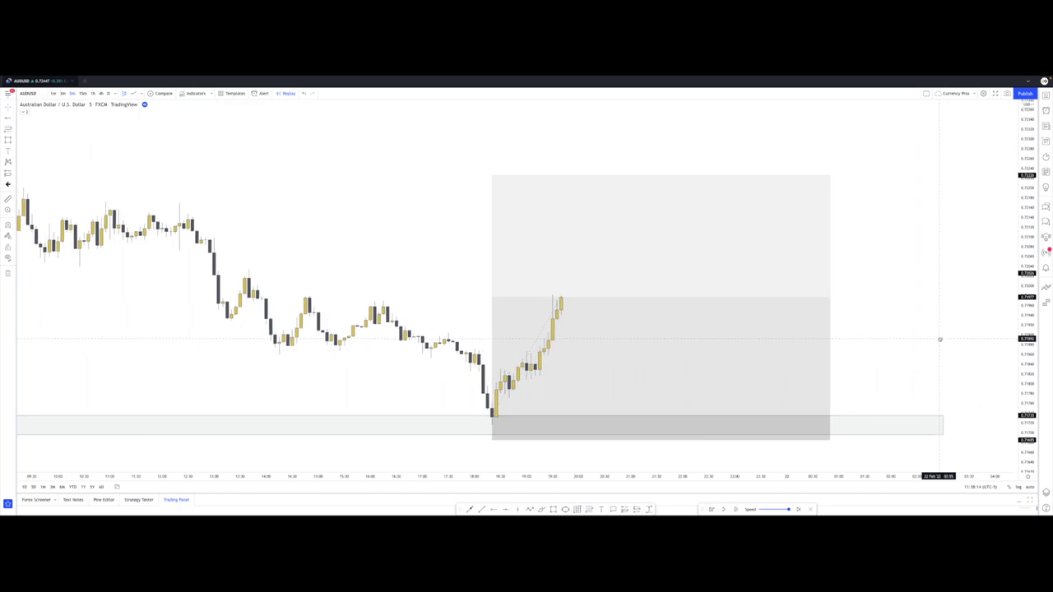
scroll(919, 338, "up", 1)
scroll(919, 337, "up", 1)
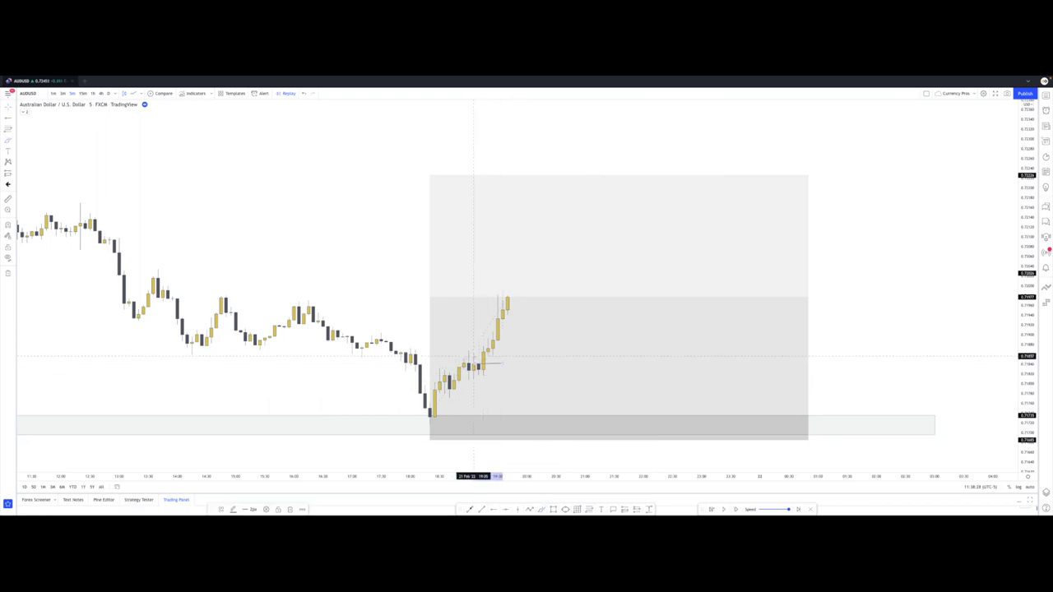
- Mark the limits of the price gaps in the rally off the zone with brush lines, and delete the upper pair
mouse_move(493, 356)
left_mouse_down()
mouse_move(522, 333)
mouse_move(499, 320)
mouse_move(517, 321)
left_mouse_up()
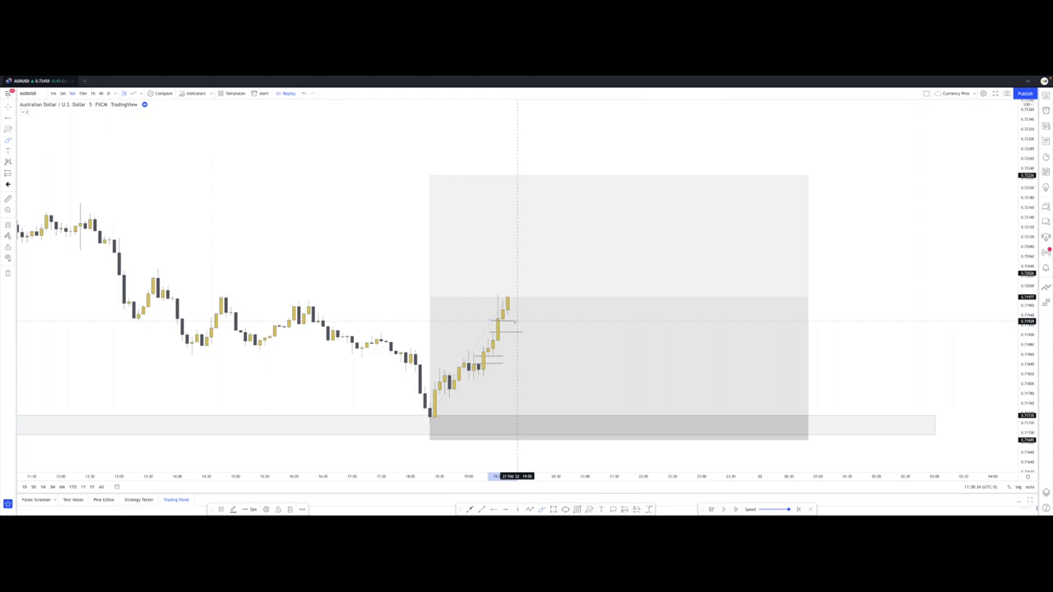
left_click(513, 322)
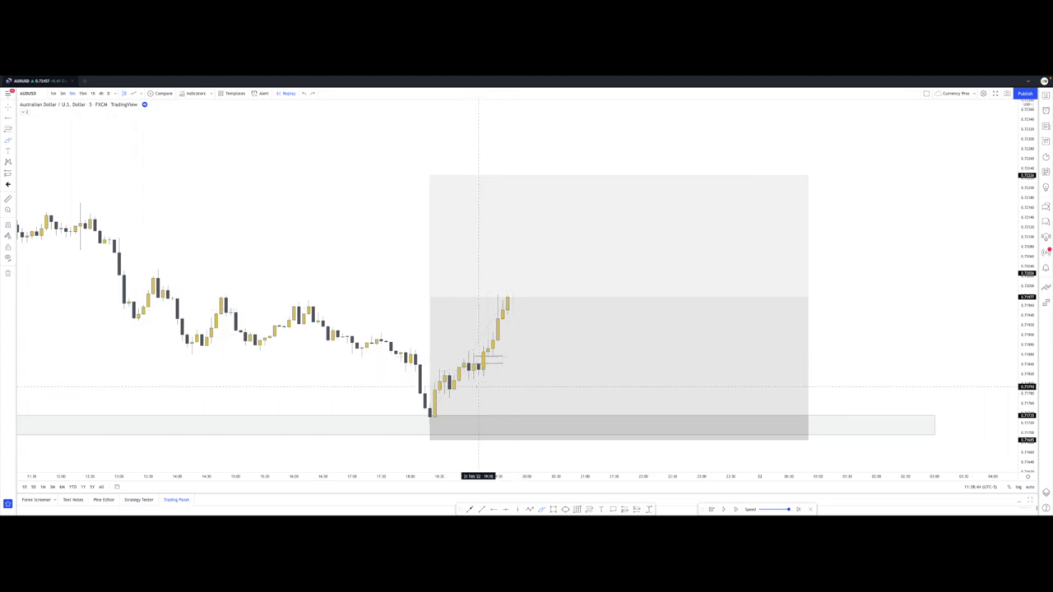
- Remove the remaining brush lines and box the price gap in the rally with a rectangle extended to the demand zone's end
mouse_move(493, 358)
left_mouse_down()
mouse_move(479, 359)
mouse_move(498, 359)
left_mouse_up()
key("ctrl+z")
left_click(552, 509)
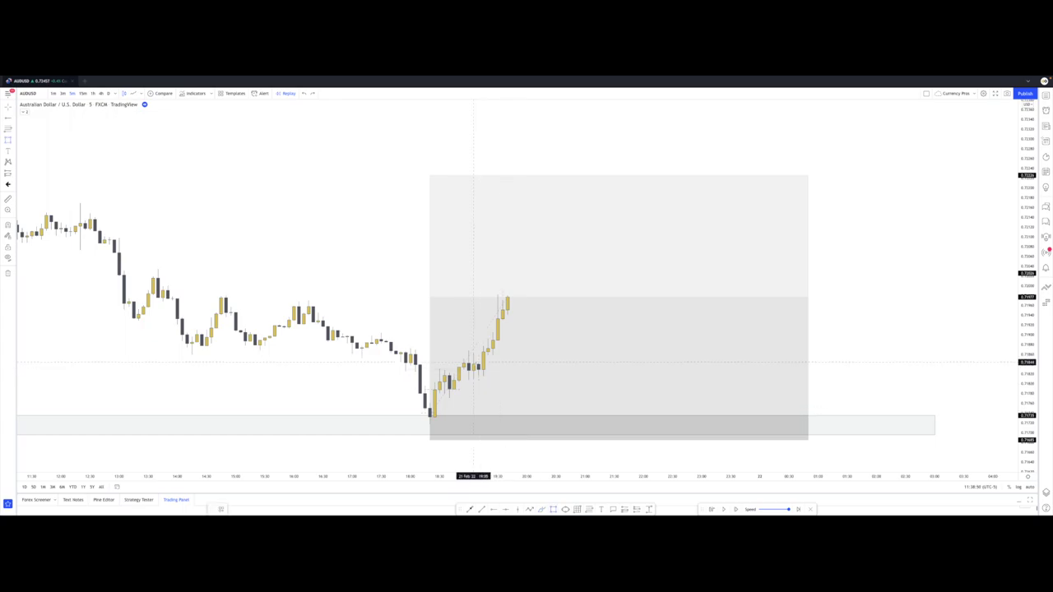
left_click_drag(473, 362, 502, 375)
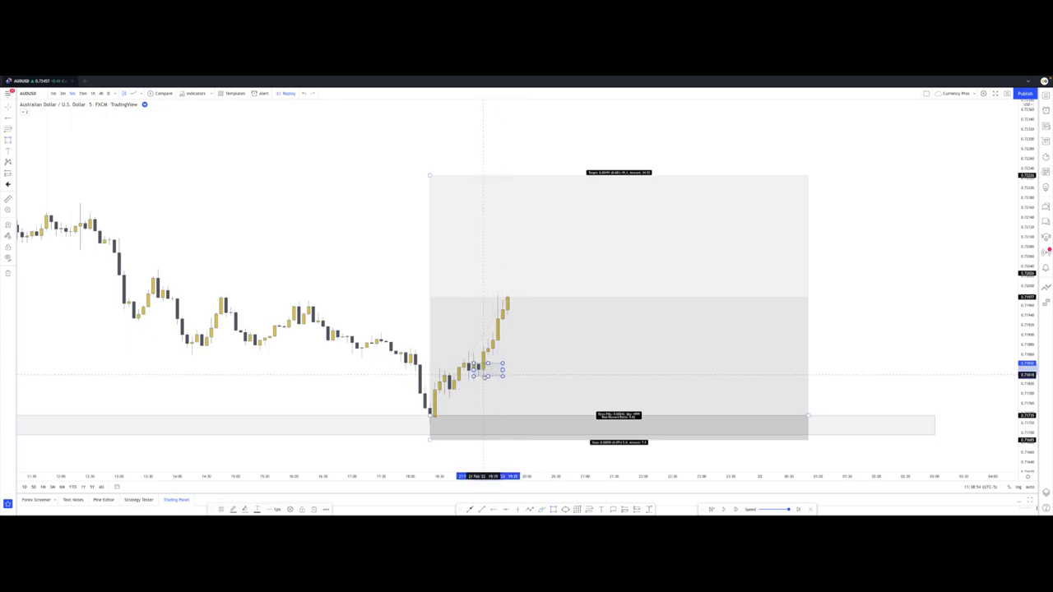
left_click_drag(515, 370, 934, 376)
left_click(915, 351)
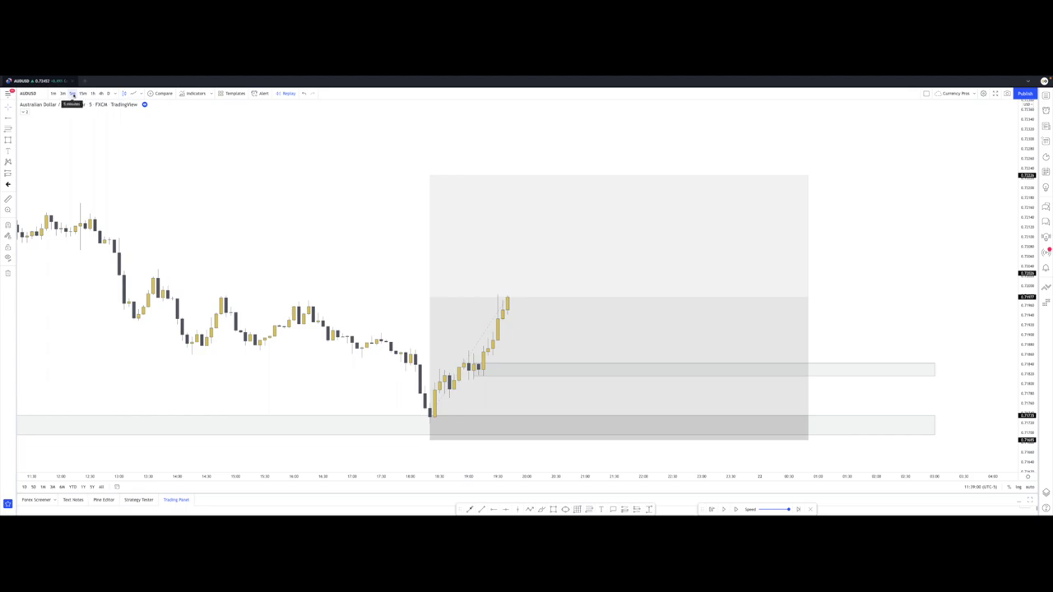
- Mark the small swing high just above the price gap with a short trend line, and remove the line
left_click(573, 367)
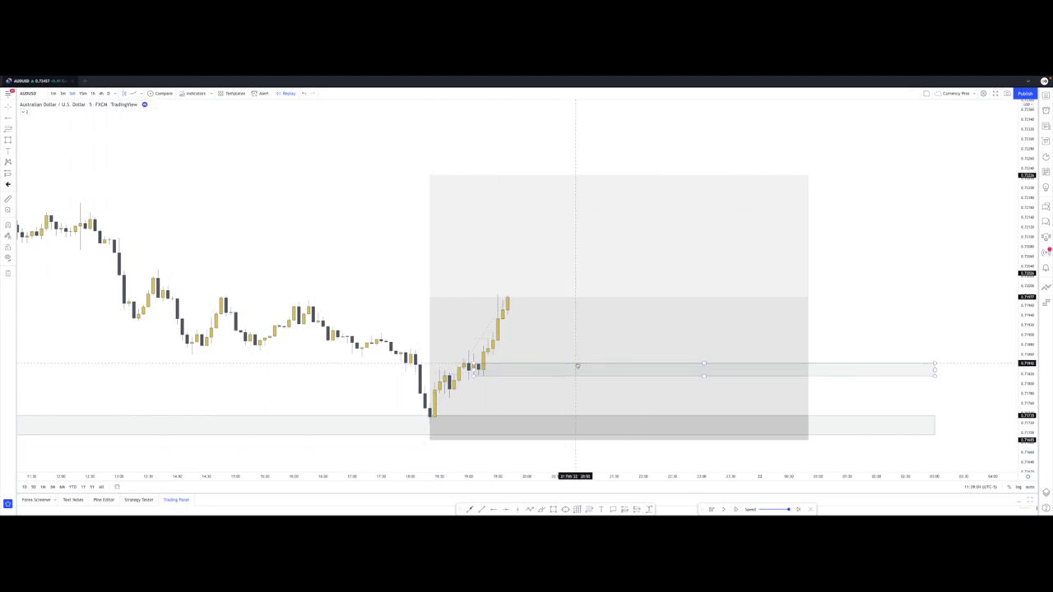
left_click(567, 367)
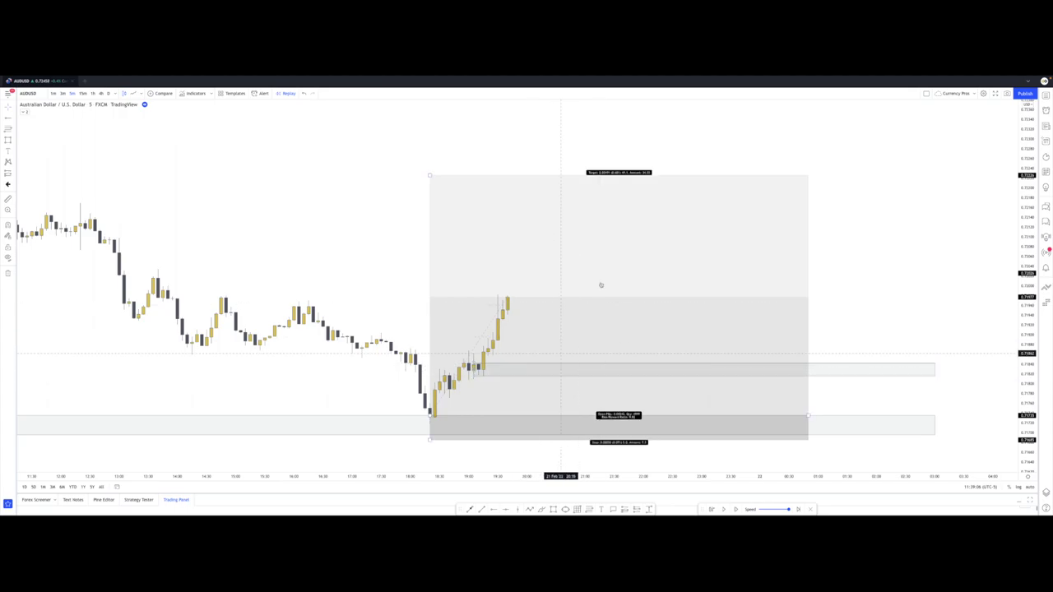
left_click(483, 366)
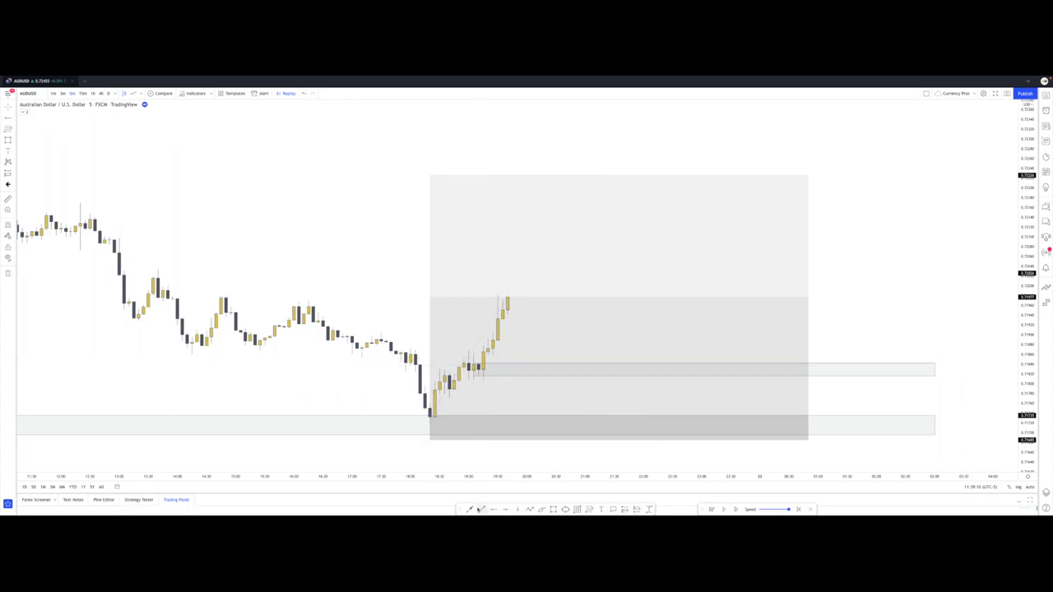
left_click(463, 351)
left_click(478, 351)
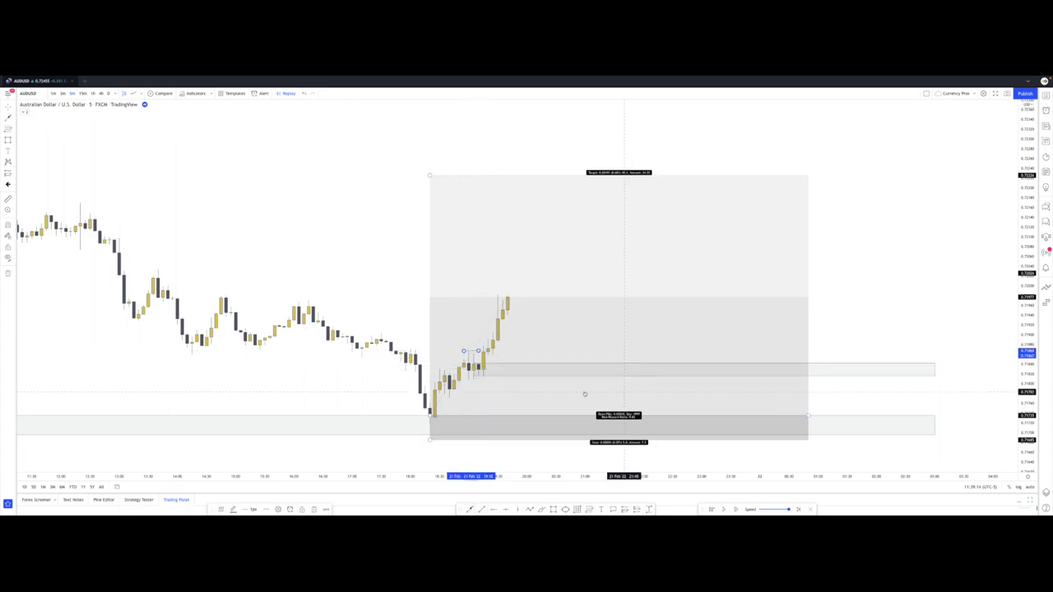
left_click(532, 377)
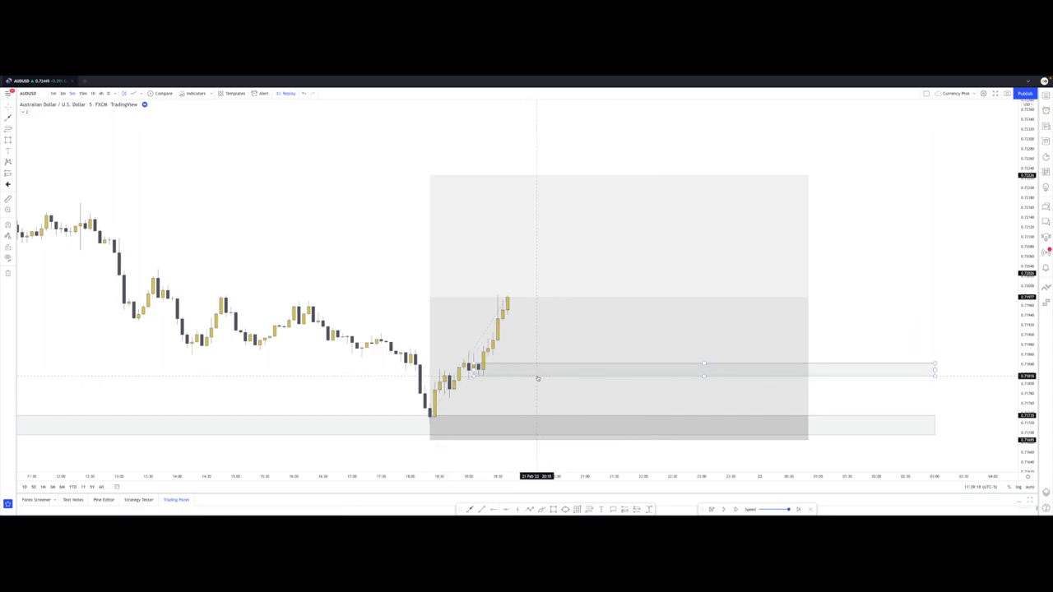
- Advance the replay candle by candle until price pulls back to the upper edge of the price gap rectangle
left_click(858, 400)
left_click(736, 509)
left_click(736, 510)
left_click(735, 510)
left_click(736, 509)
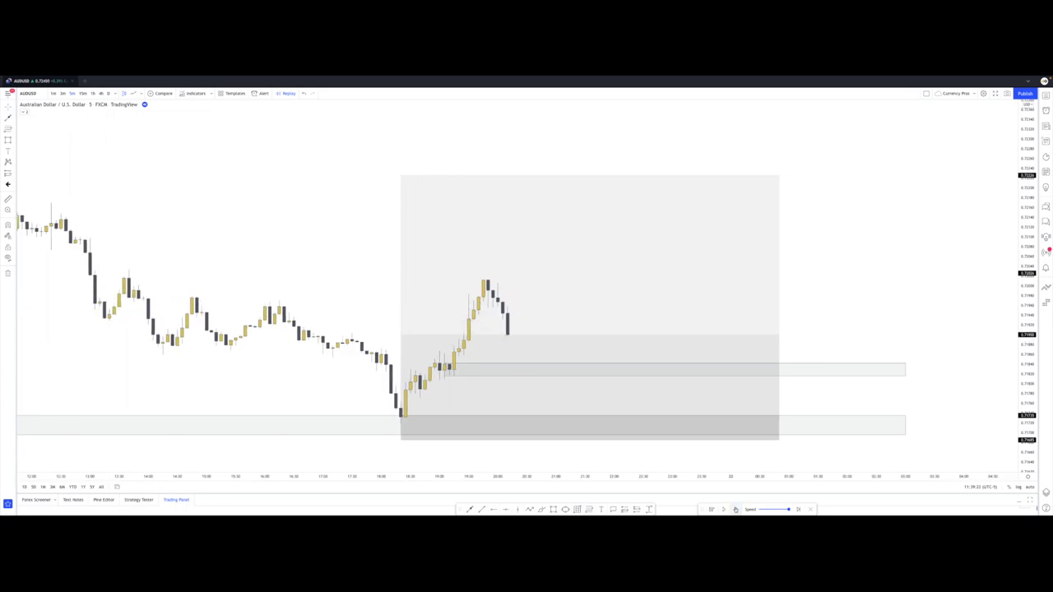
left_click(735, 509)
left_click(735, 510)
left_click(735, 509)
left_click(735, 509)
left_click(735, 509)
left_click(736, 510)
left_click(735, 509)
left_click(735, 509)
left_click(736, 509)
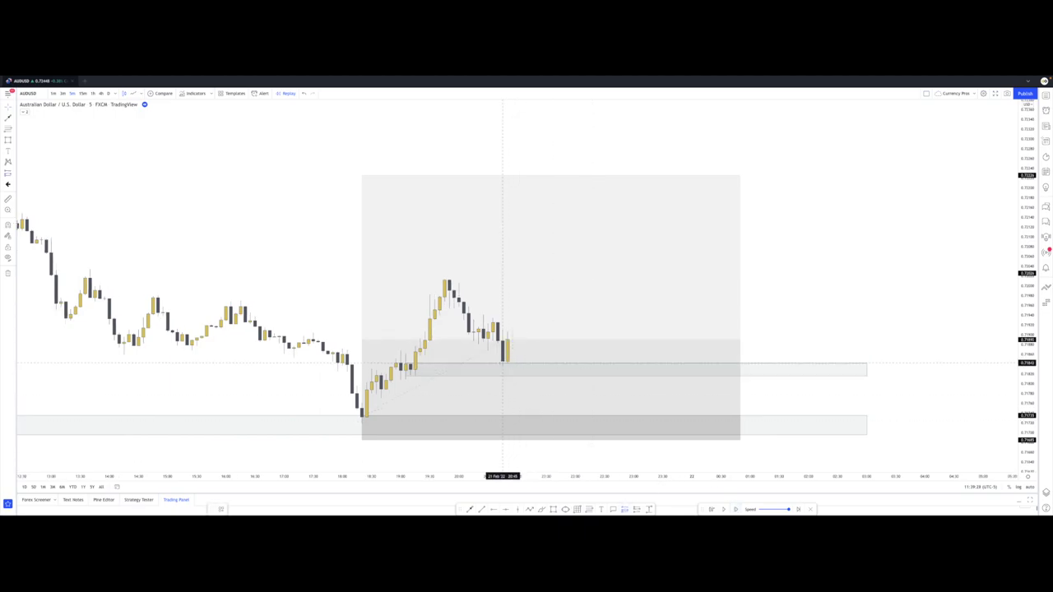
- Place a second long position at the price gap's upper edge with its stop slightly below the gap
left_click(498, 363)
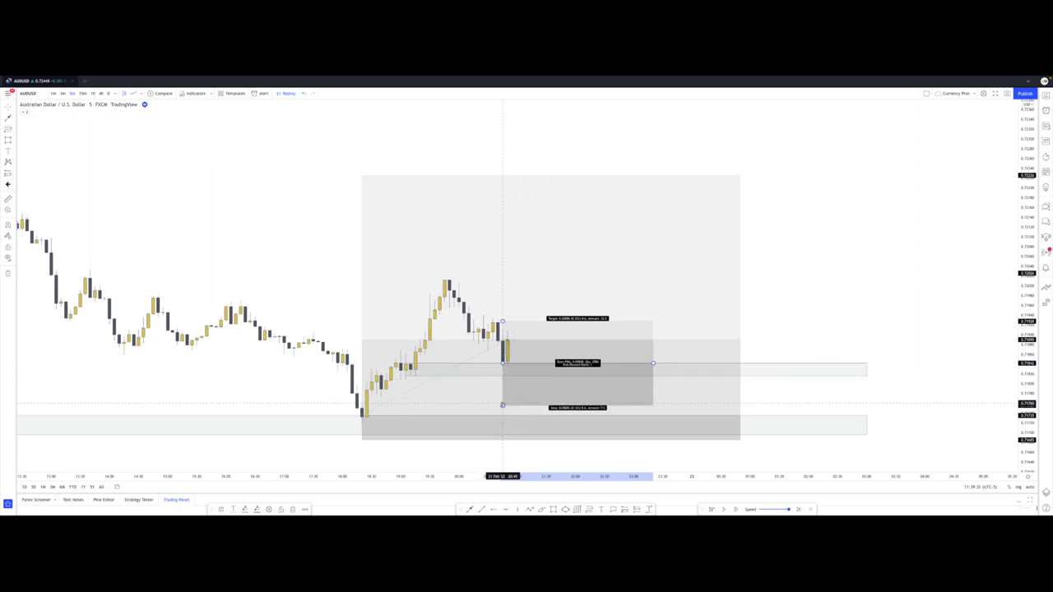
left_click_drag(503, 405, 486, 384)
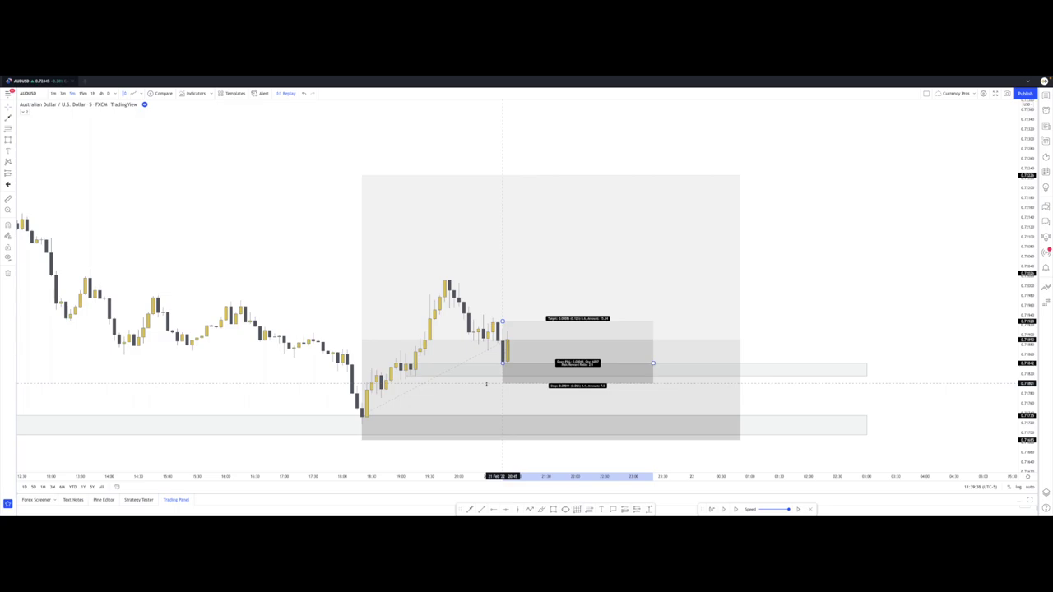
left_click_drag(486, 384, 489, 384)
- Extend the second long position to the first position's end and raise its target to the first position's target level
scroll(825, 362, "down", 2)
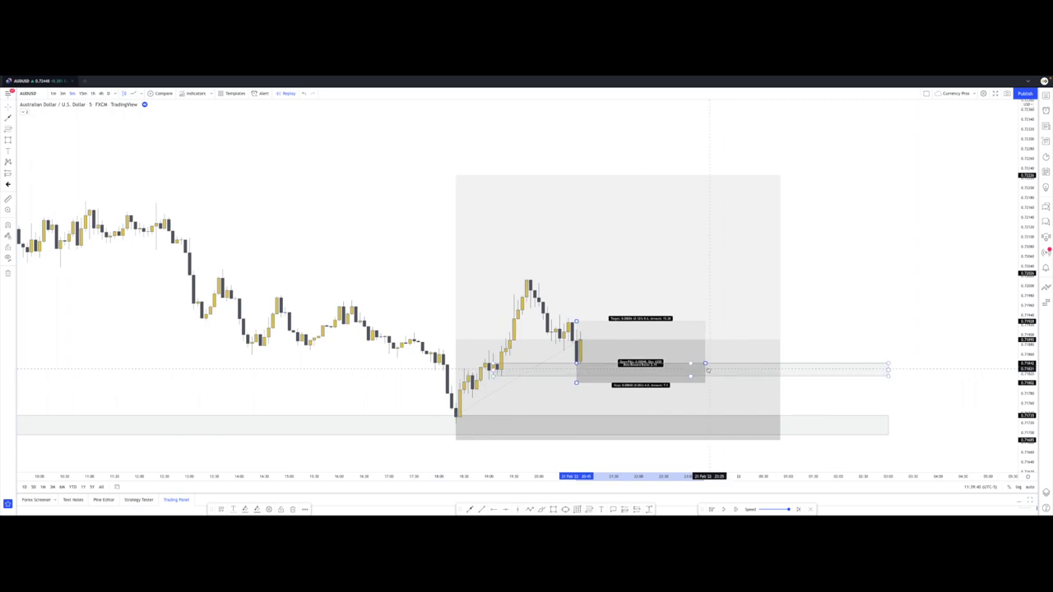
left_click_drag(705, 362, 780, 363)
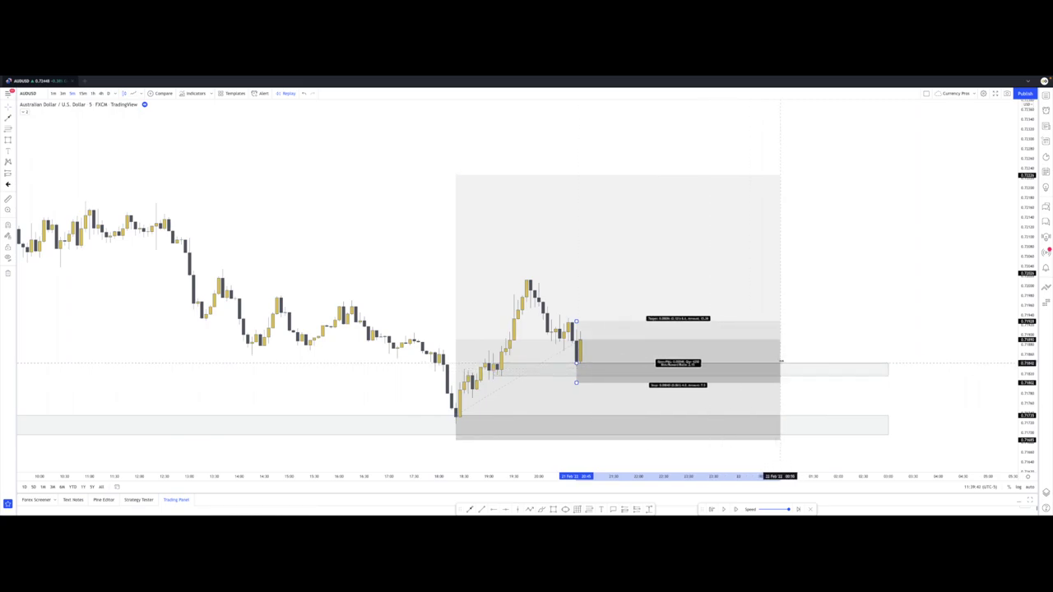
left_click_drag(1027, 299, 1027, 325)
left_click_drag(576, 317, 574, 188)
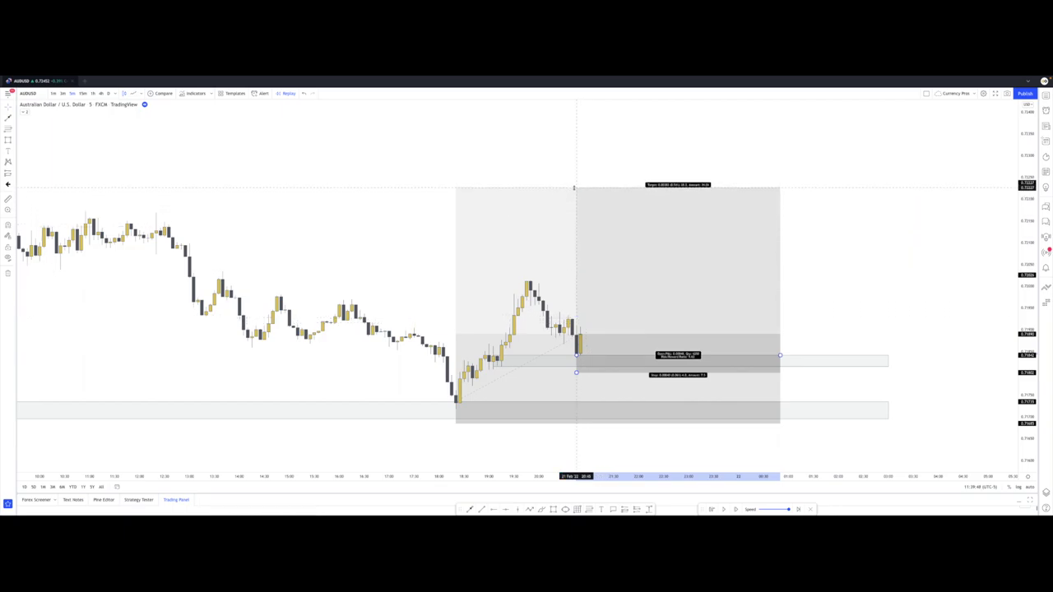
left_click_drag(575, 188, 574, 188)
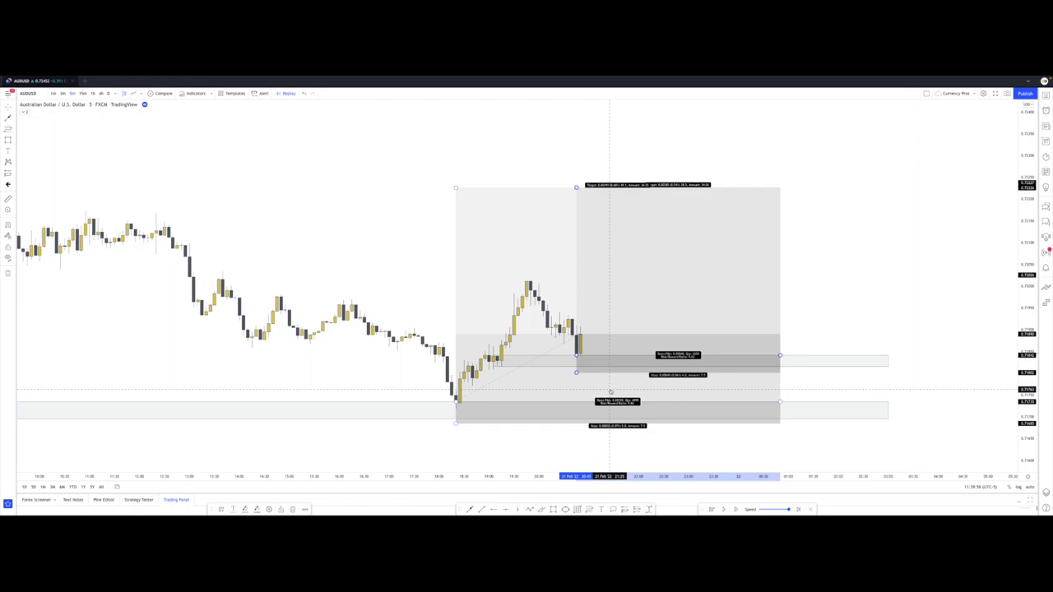
- Switch the chart to the 15-minute timeframe and fit the earlier structure and both positions in view
left_click(289, 227)
scroll(290, 228, "down", 1)
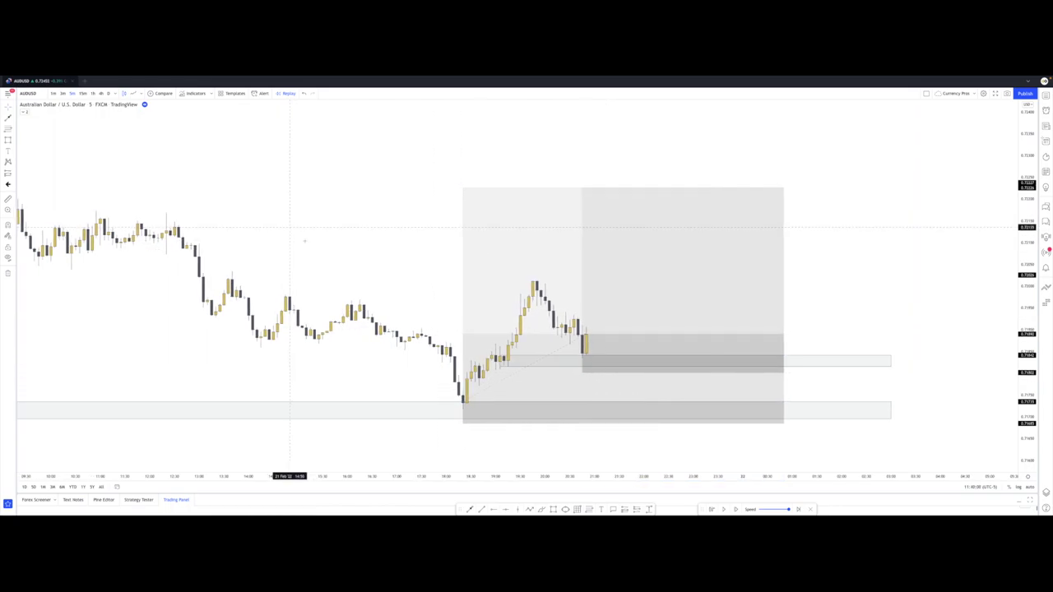
scroll(305, 241, "up", 1)
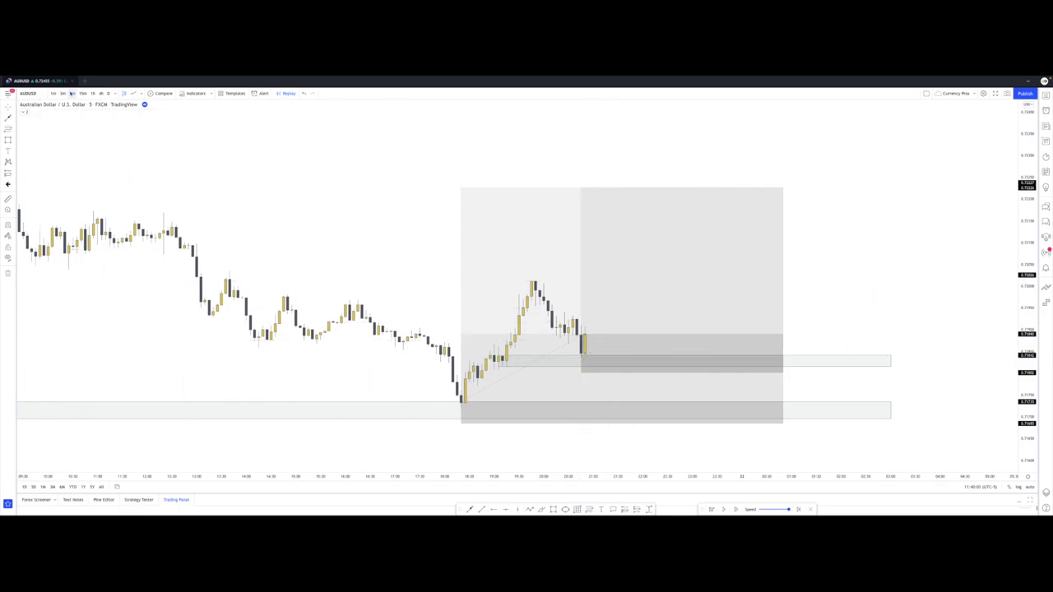
left_click(82, 93)
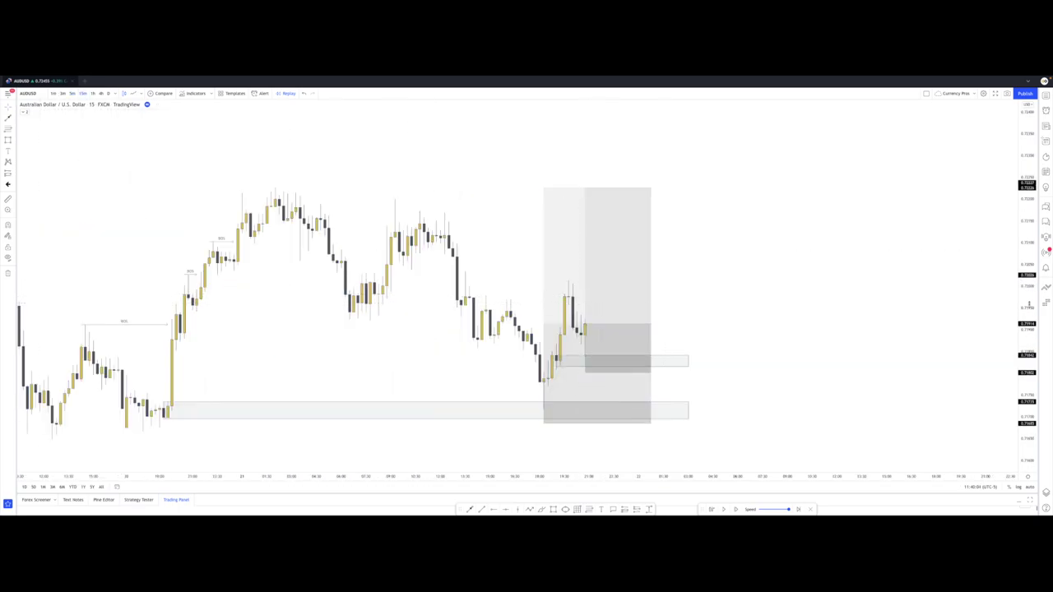
left_click_drag(1030, 327, 1029, 389)
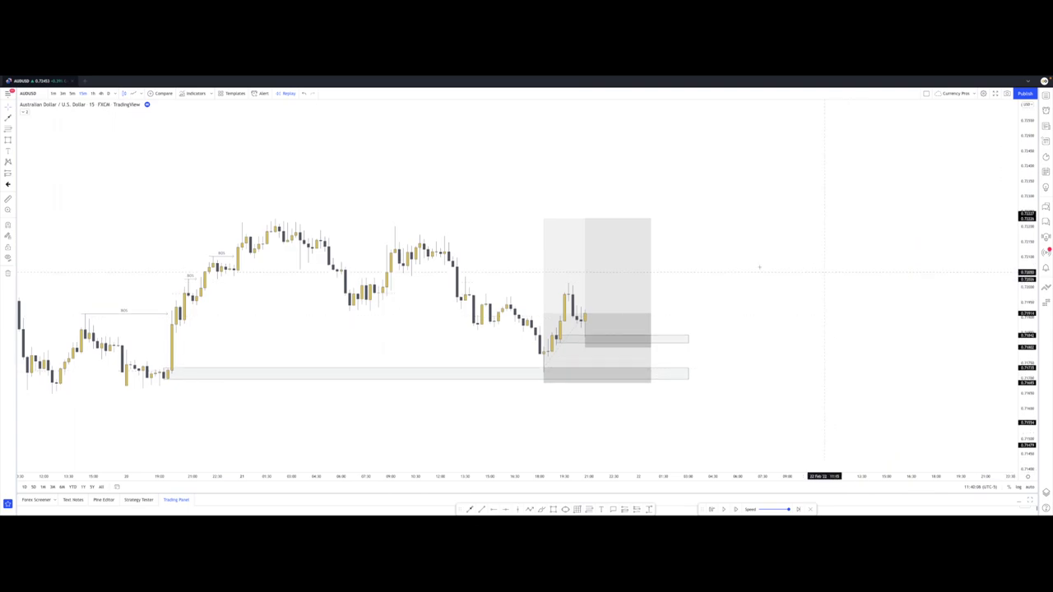
left_click_drag(738, 277, 813, 310)
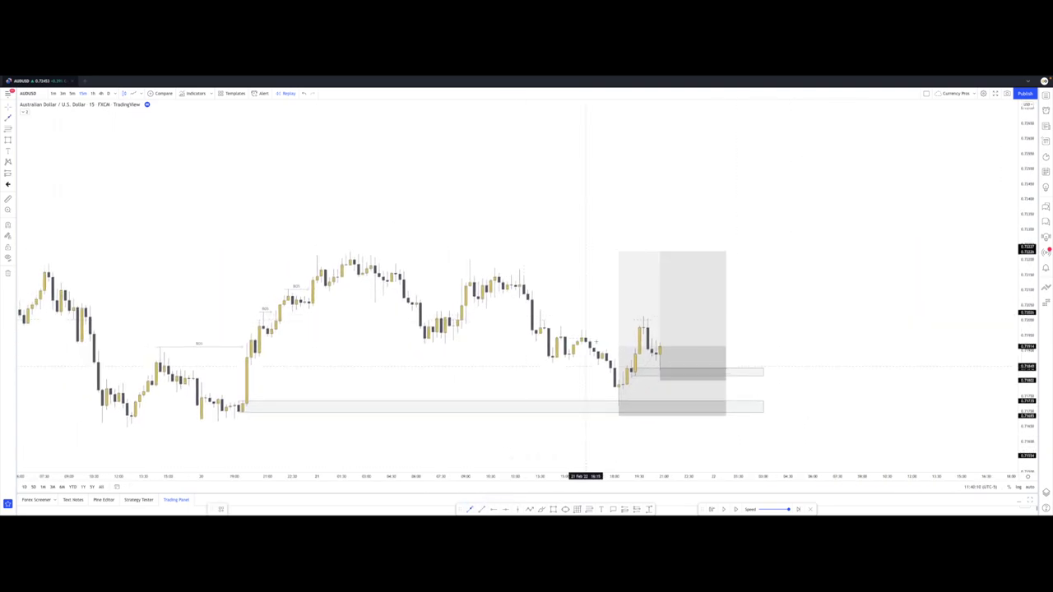
- Draw a trend line from the last swing high before the demand zone to its break and apply the BOS Top template
left_click(582, 330)
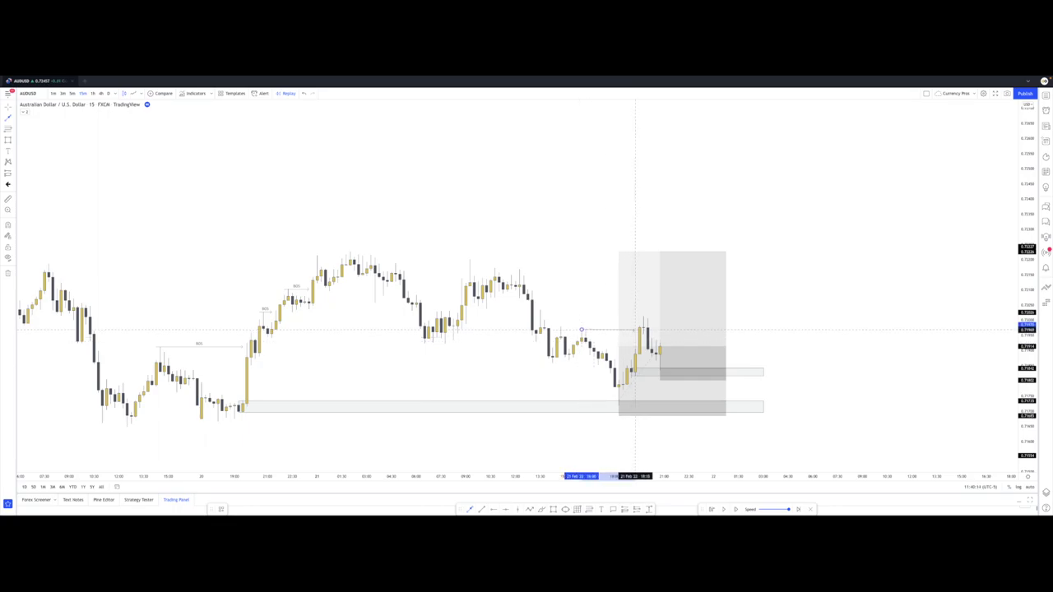
left_click(635, 329)
right_click(635, 331)
mouse_move(655, 335)
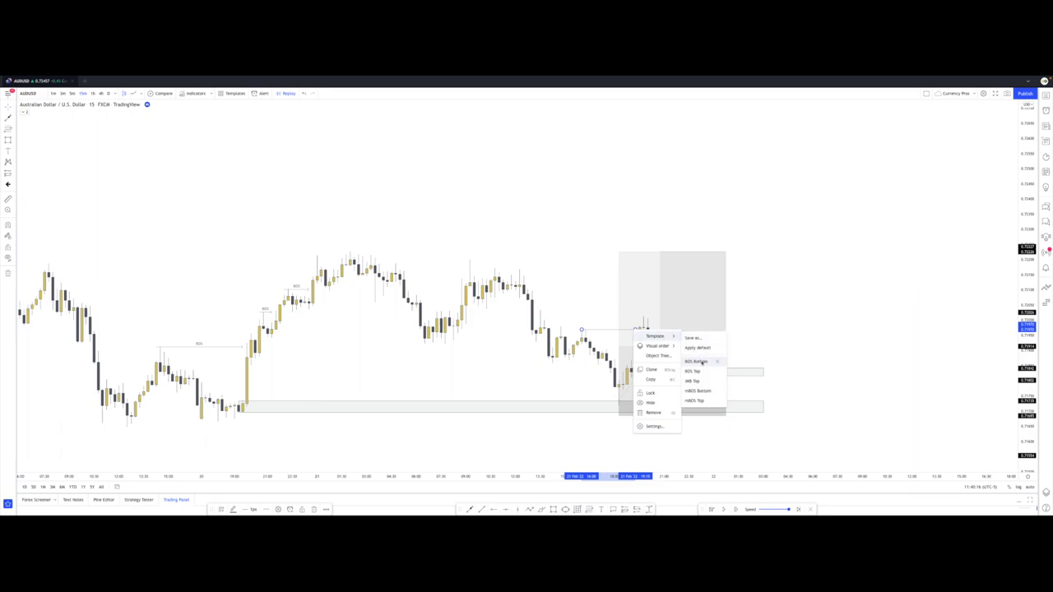
left_click(699, 370)
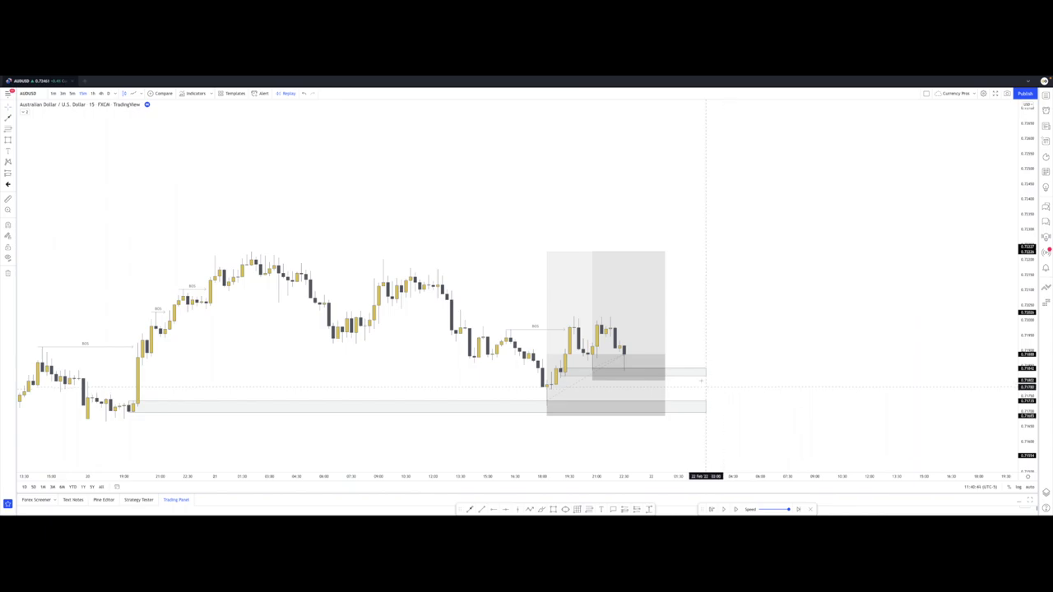
- Draw a trend line across the equal highs above the second entry and apply a saved line template
mouse_move(626, 370)
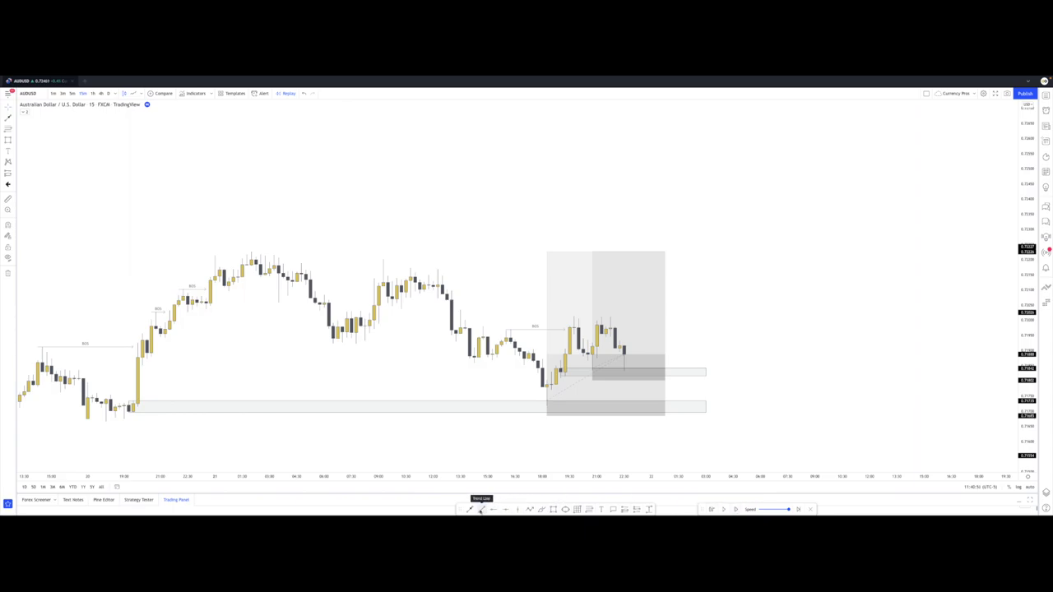
left_click(570, 316)
left_click(615, 317)
right_click(614, 317)
mouse_move(635, 322)
left_click(692, 359)
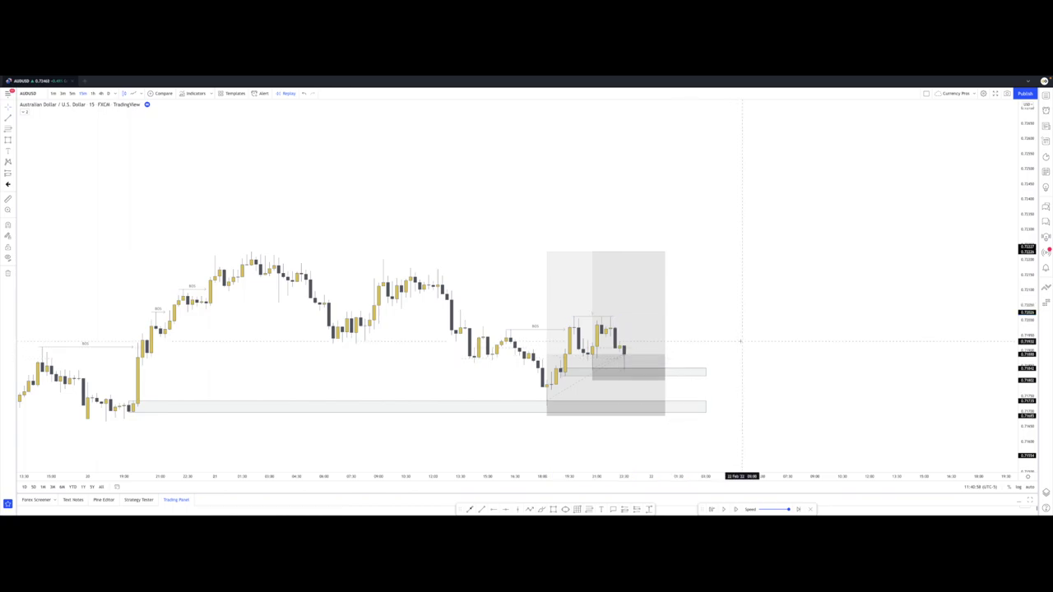
- Advance the replay candle by candle until price breaks above the equal highs
left_click(736, 509)
left_click(736, 509)
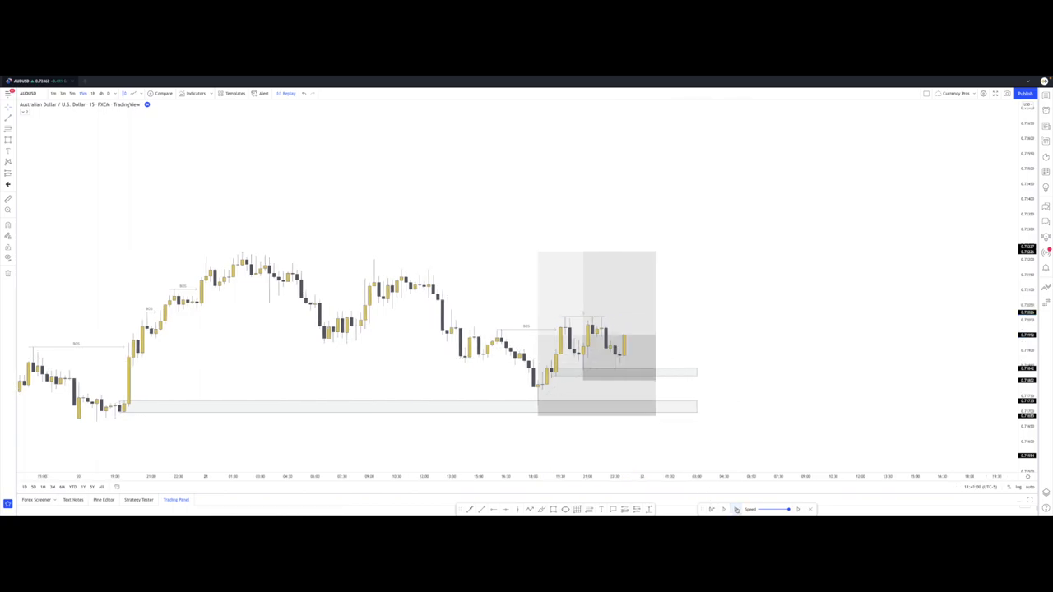
left_click(736, 509)
left_click(736, 509)
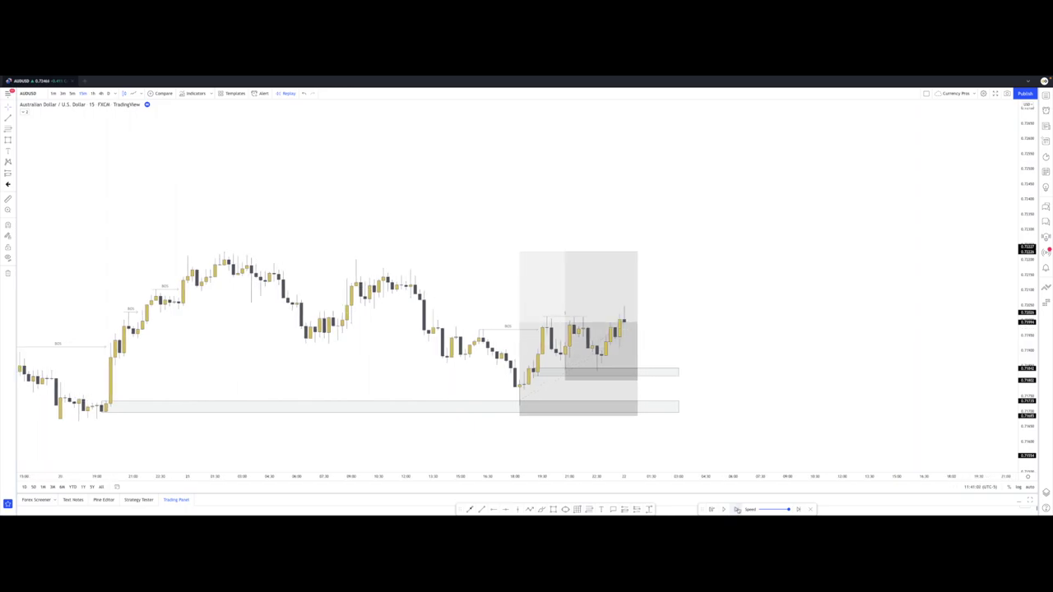
left_click(736, 509)
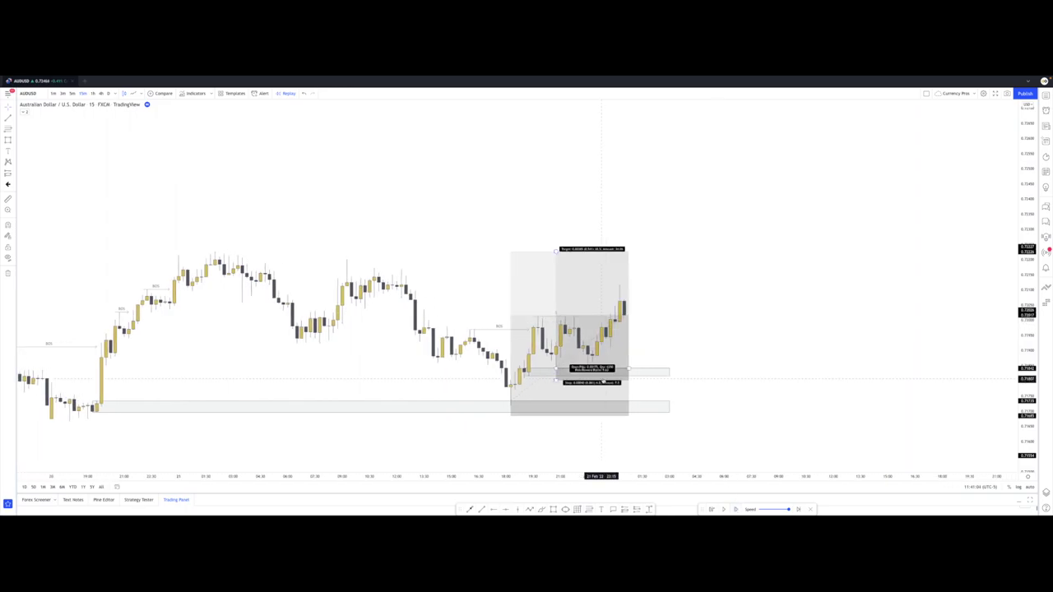
- Replace the equal-highs line with a trend line from the second high to its break, using the BOS Top template
left_click(556, 316)
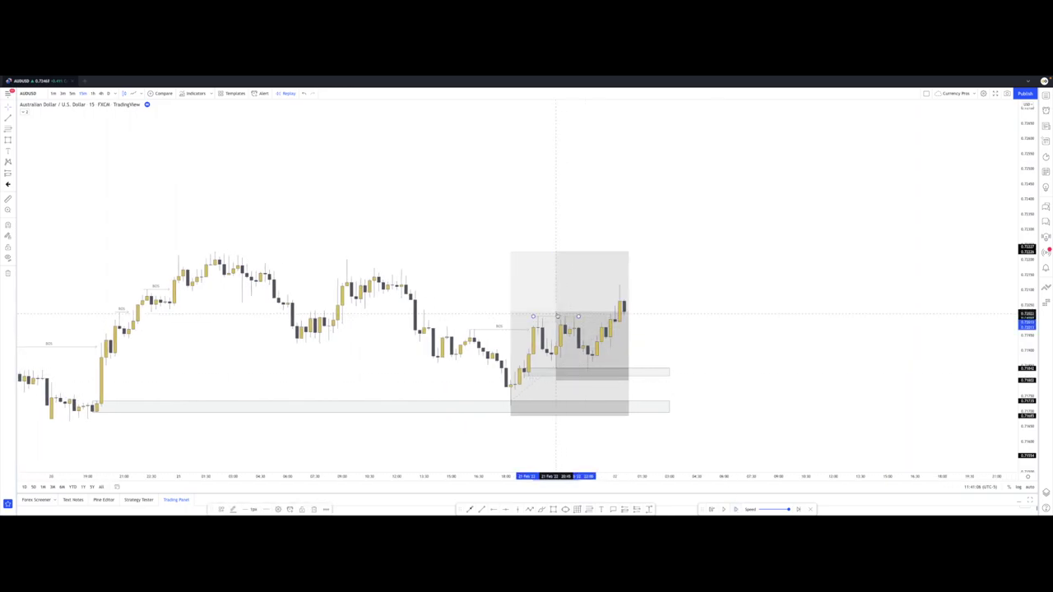
key("Delete")
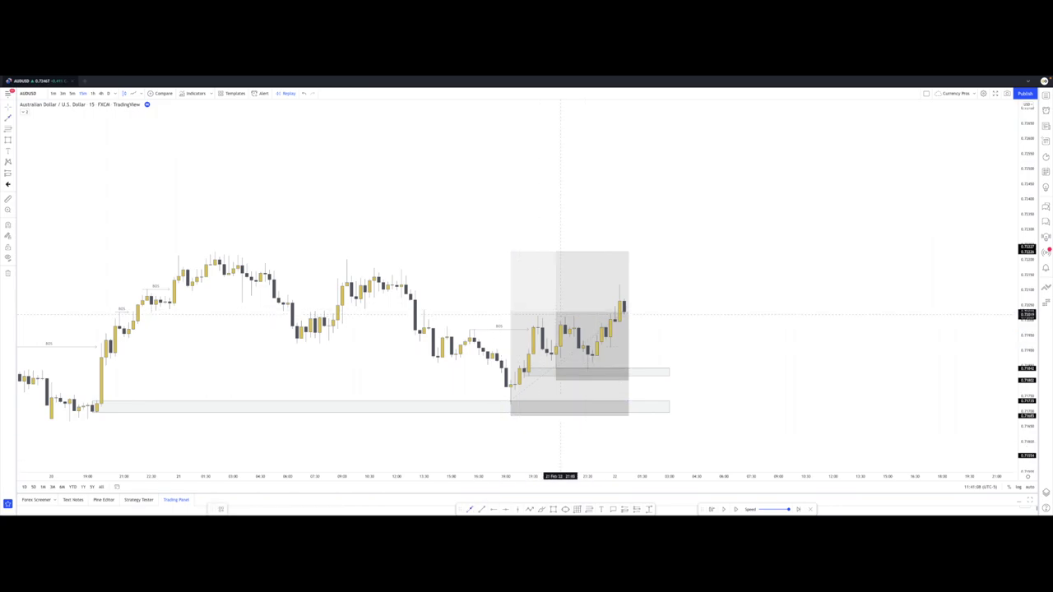
left_click(564, 316)
left_click(605, 317)
right_click(605, 316)
mouse_move(630, 324)
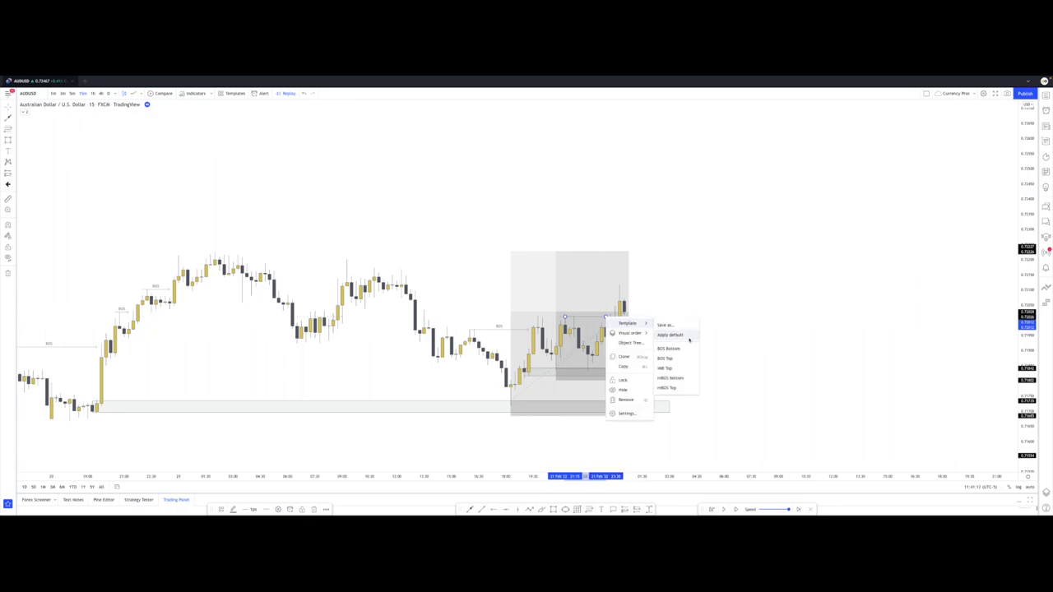
left_click(676, 359)
left_click(702, 346)
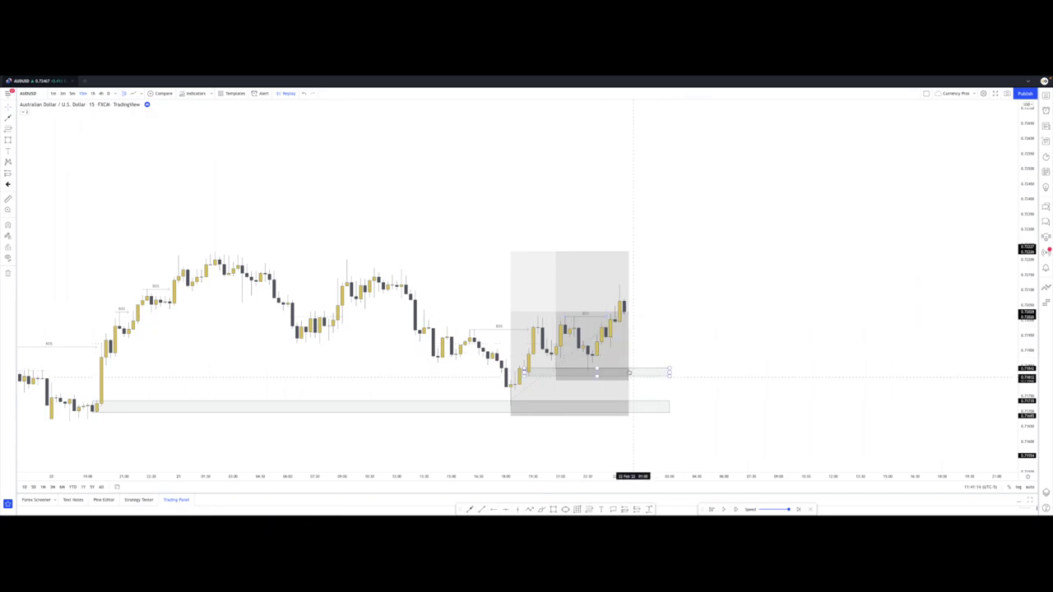
- Extend the ends of both long positions by the same distance beyond the latest candle
left_click_drag(628, 368, 658, 368)
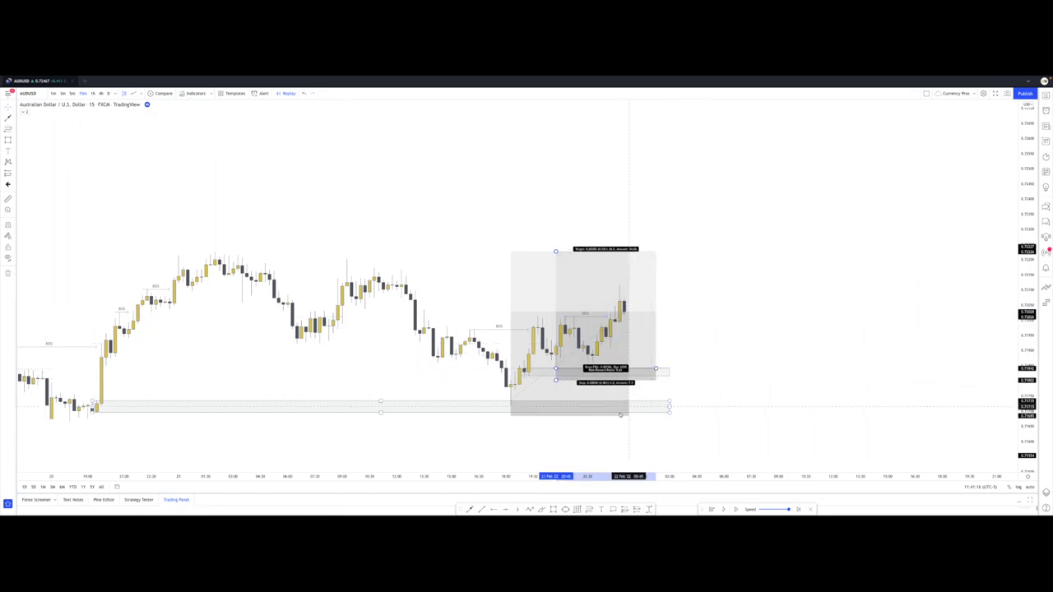
left_click_drag(628, 401, 656, 401)
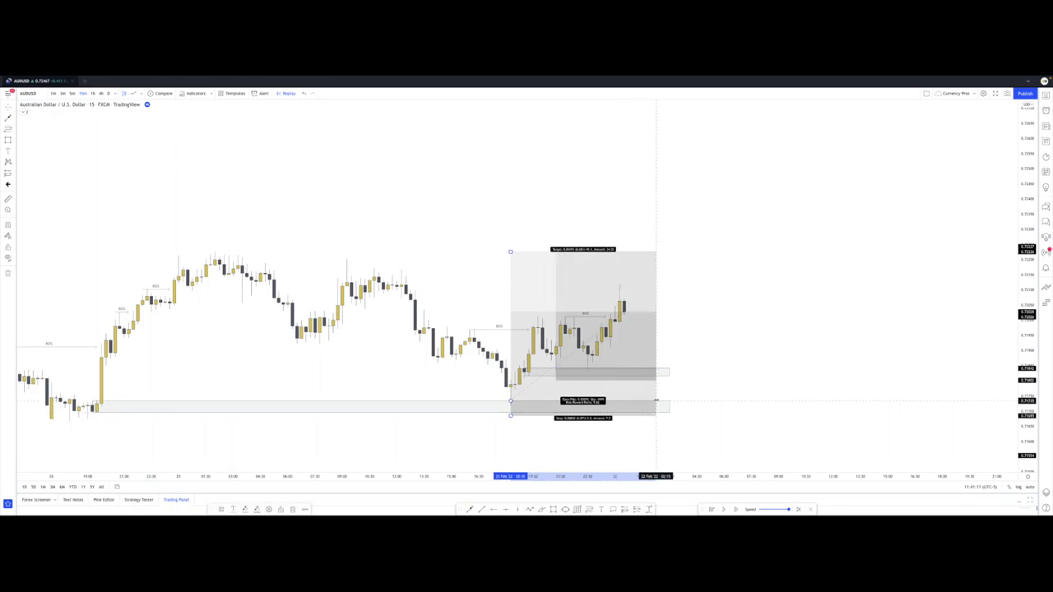
- Advance the replay candle by candle until price trades through the shared target of both long positions
left_click(719, 379)
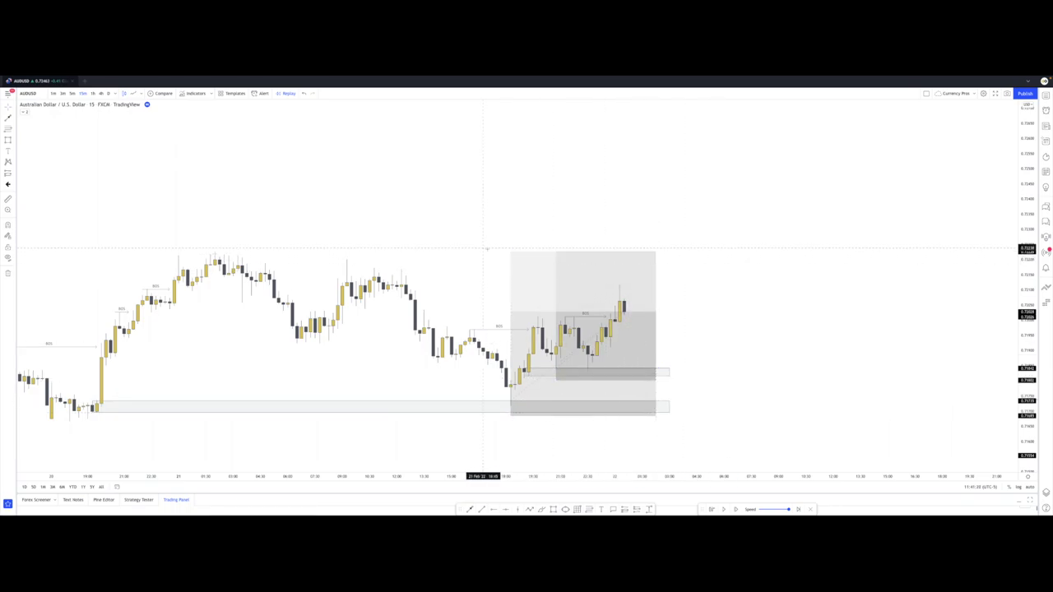
left_click(734, 510)
left_click(734, 510)
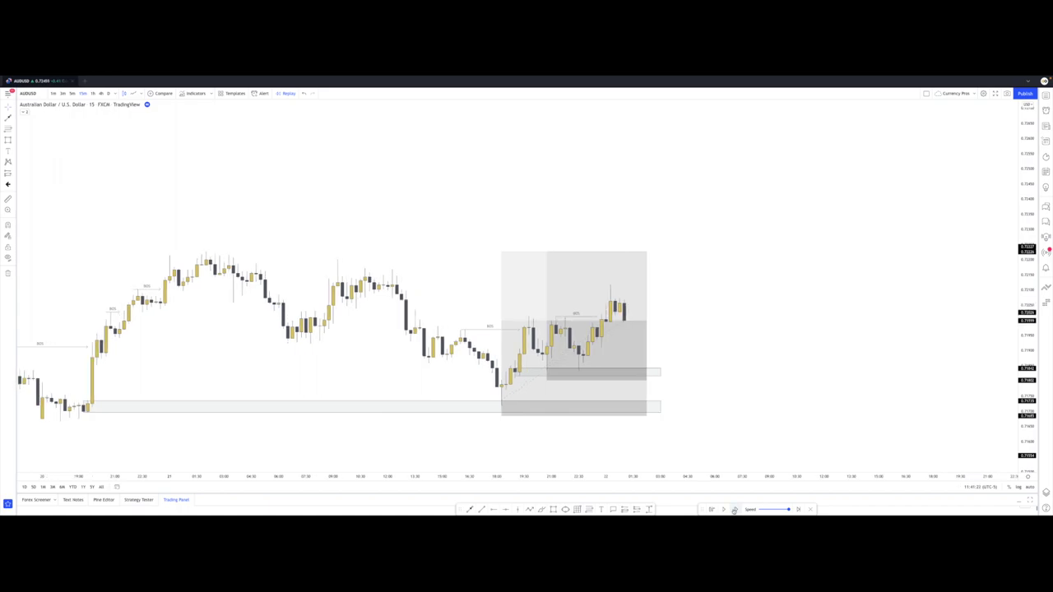
left_click(734, 510)
left_click(733, 510)
left_click(734, 510)
left_click(735, 510)
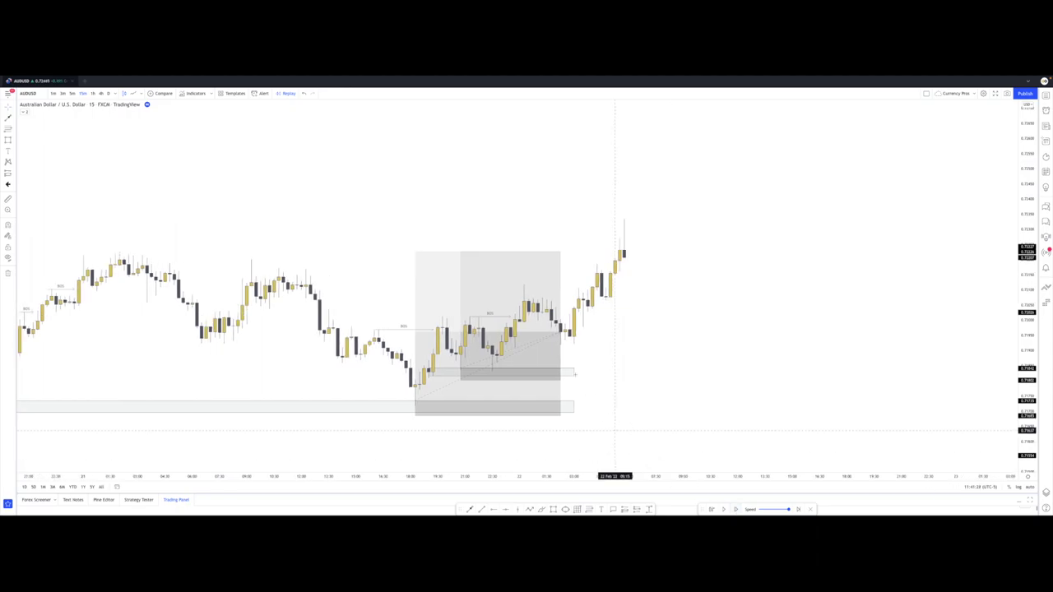
- Extend both demand zones past the latest candle and end both long positions at the candle that reaches their target
left_click(574, 372)
left_click_drag(573, 372, 664, 372)
left_click_drag(629, 406, 664, 407)
left_click_drag(561, 369, 621, 369)
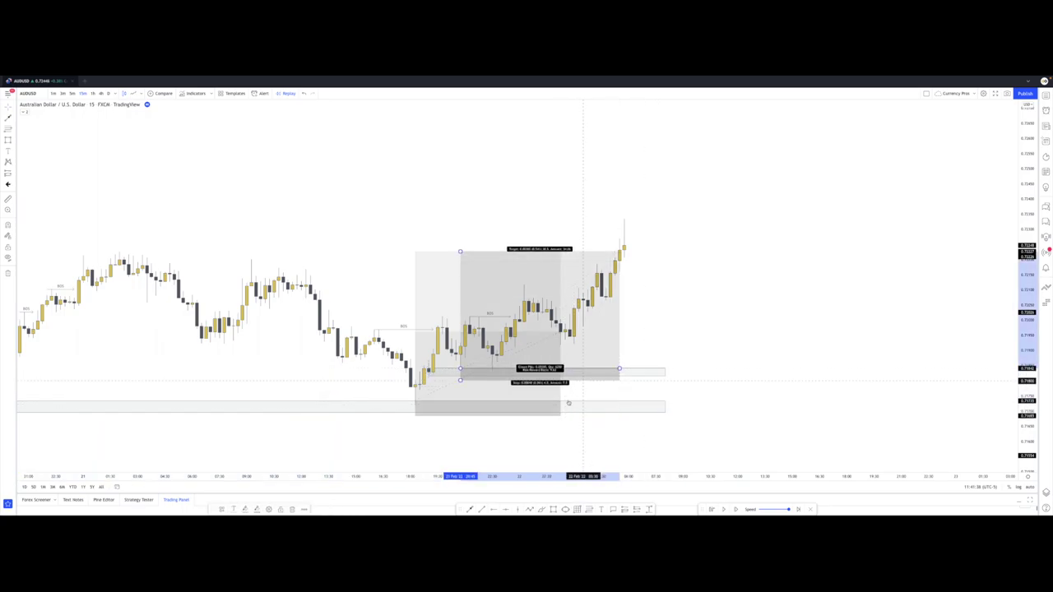
left_click_drag(561, 400, 621, 401)
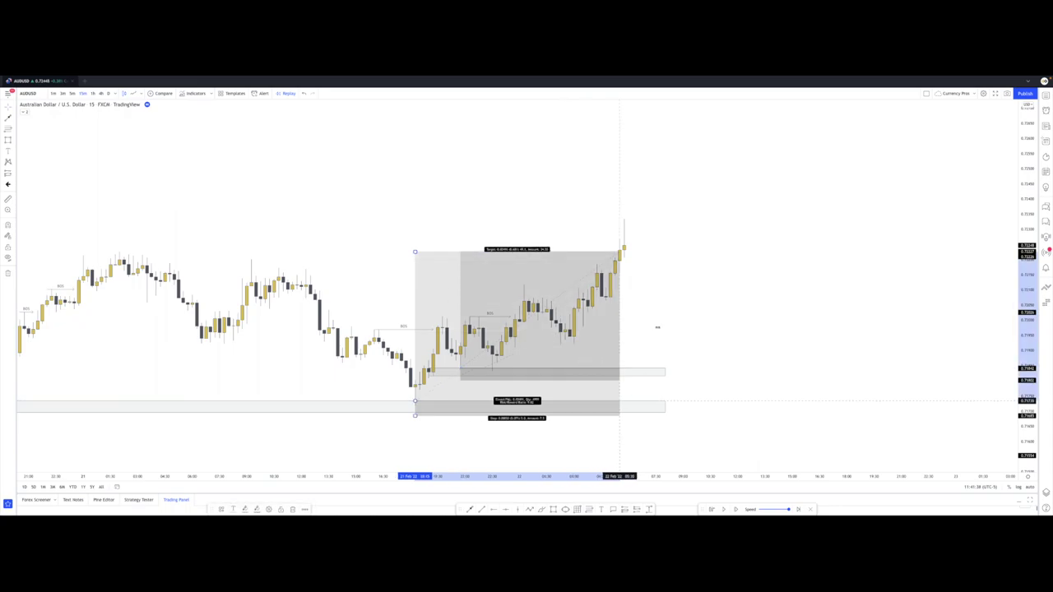
left_click(661, 323)
left_click_drag(747, 327, 893, 330)
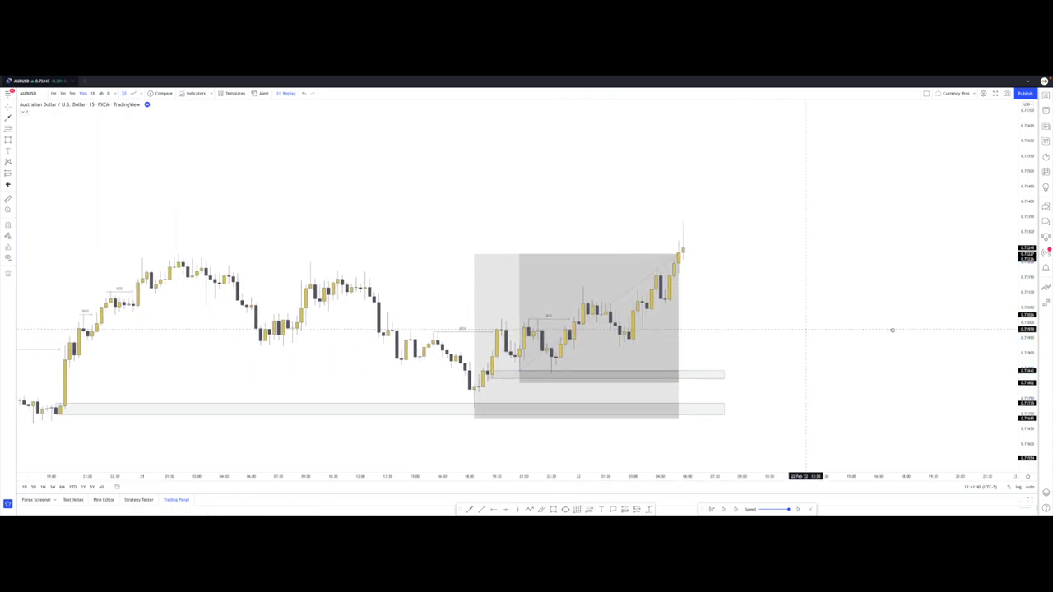
scroll(806, 330, "left", 3)
left_click_drag(1030, 354, 1031, 310)
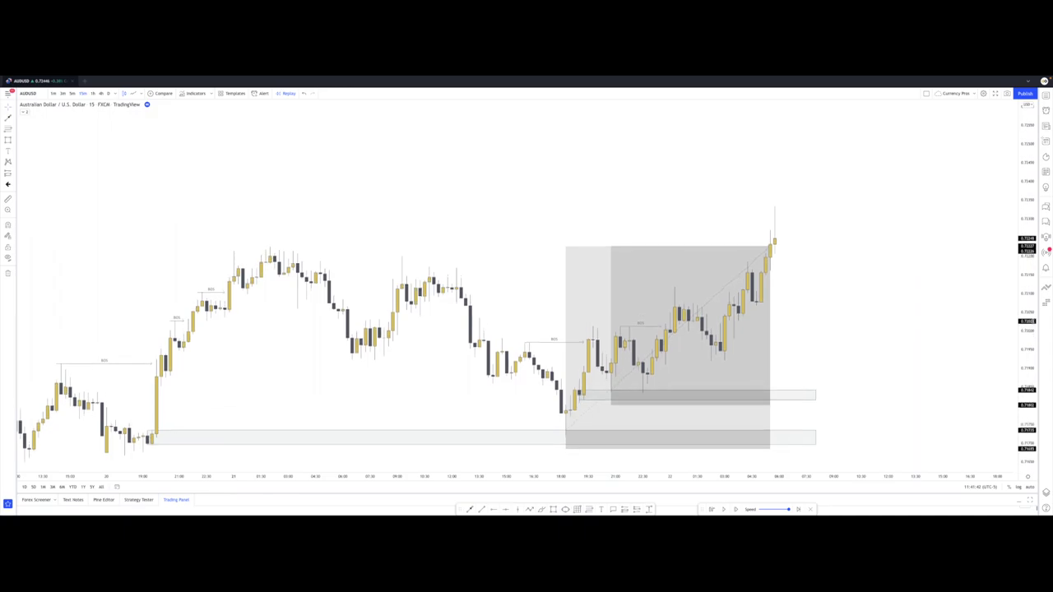
left_click_drag(889, 348, 905, 303)
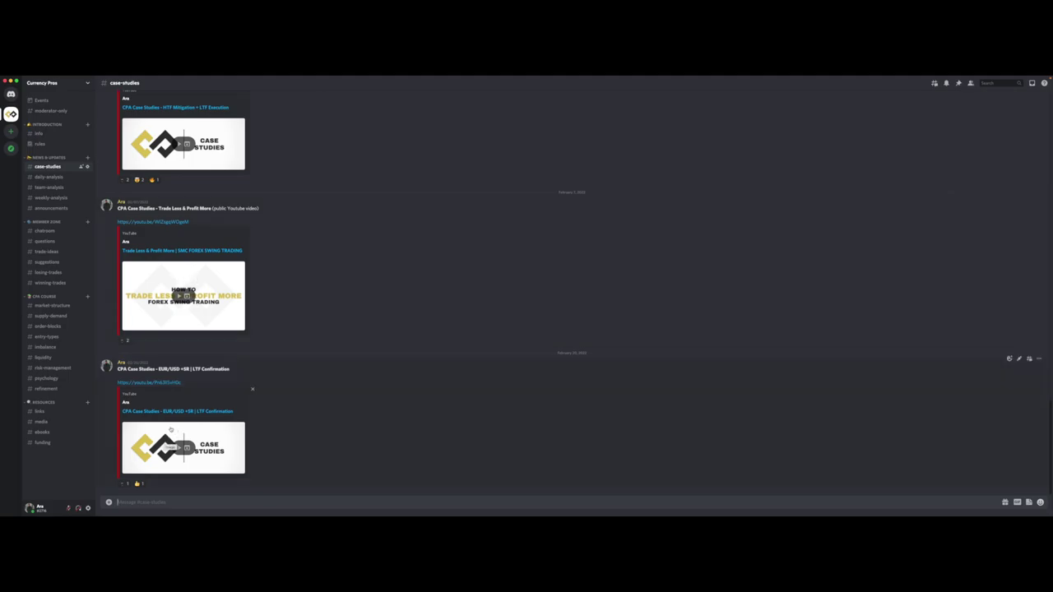
- Switch to the Currency Pros server in Discord and view the daily-analysis and team-analysis channels
left_click(50, 177)
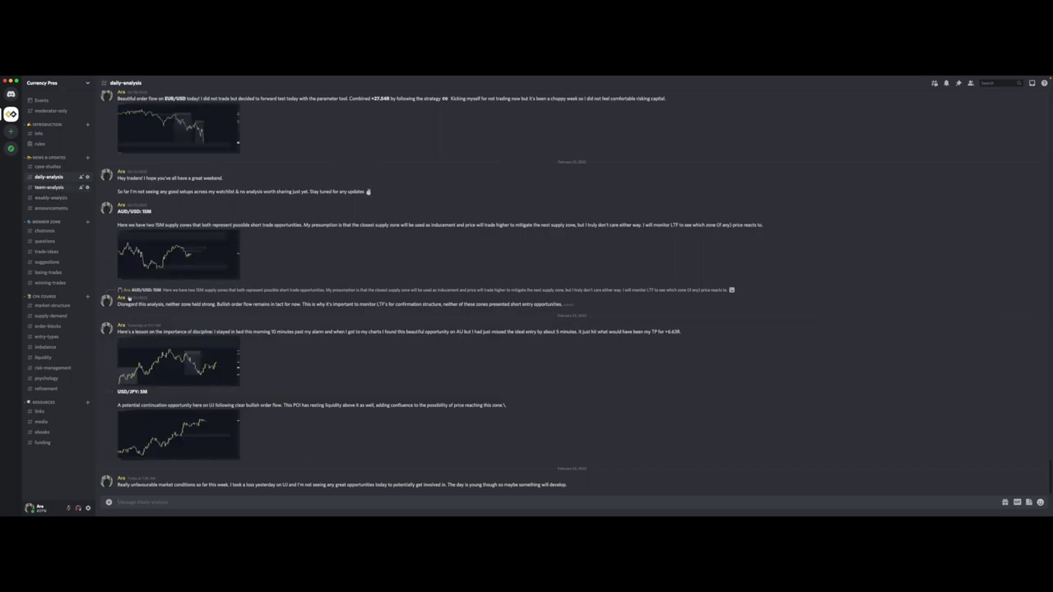
left_click(49, 187)
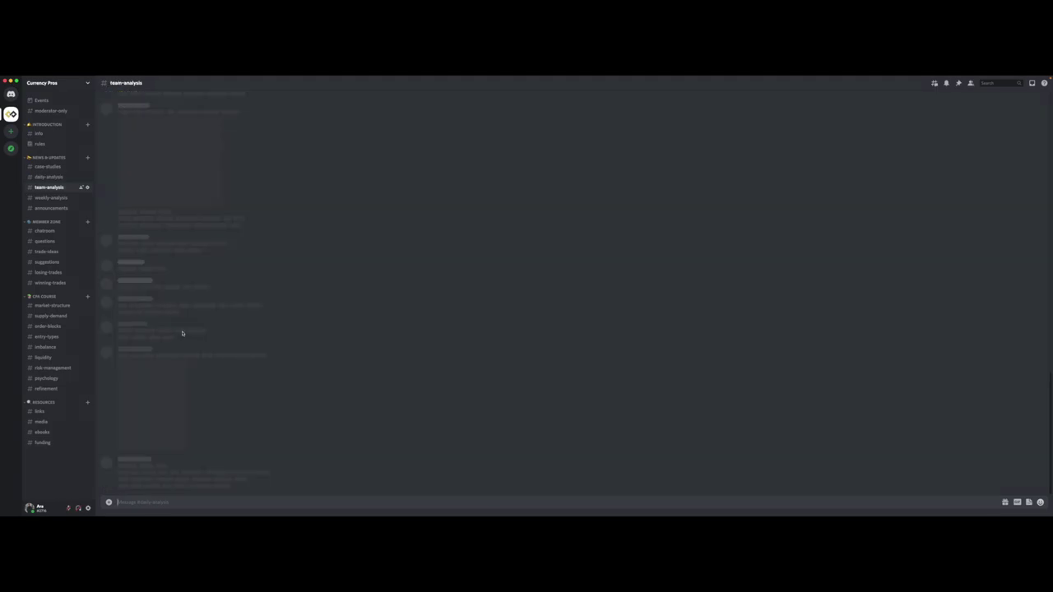